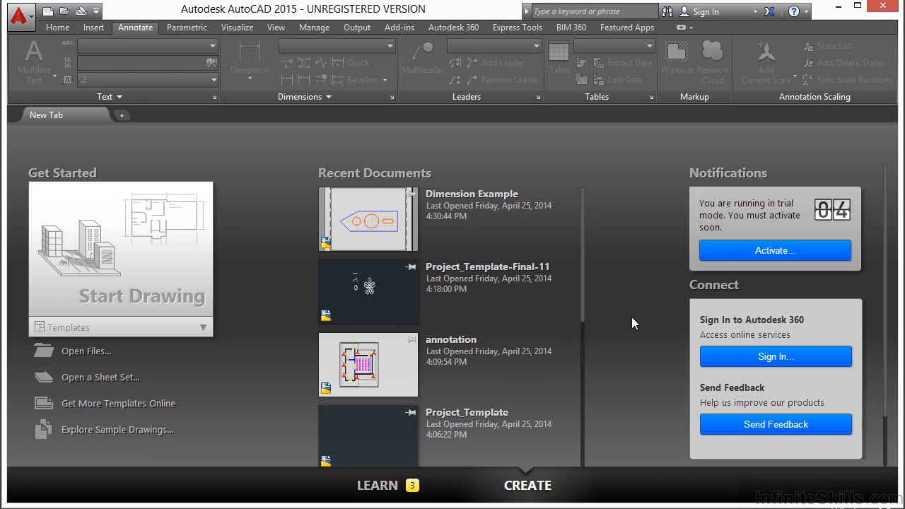
Open the drawing Ice Rink Example.dwg and display its Layout1 sheet
click(70, 351)
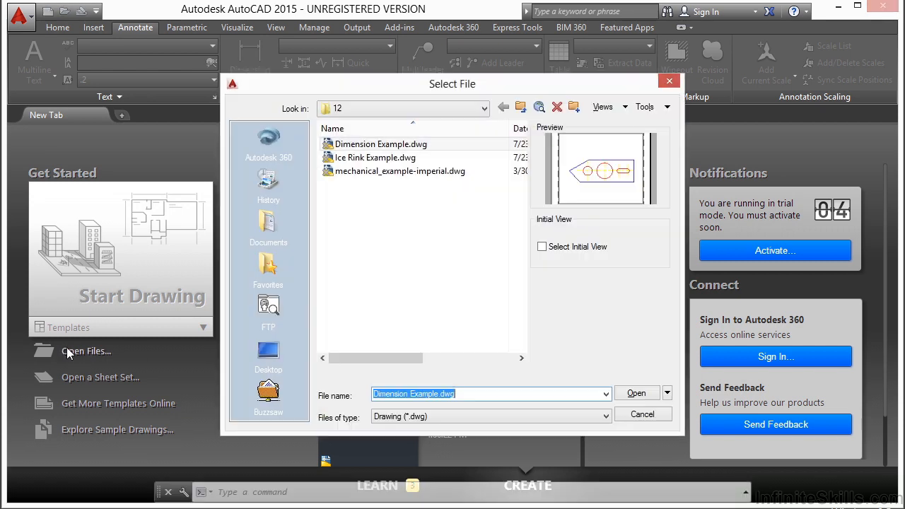
click(392, 160)
click(630, 393)
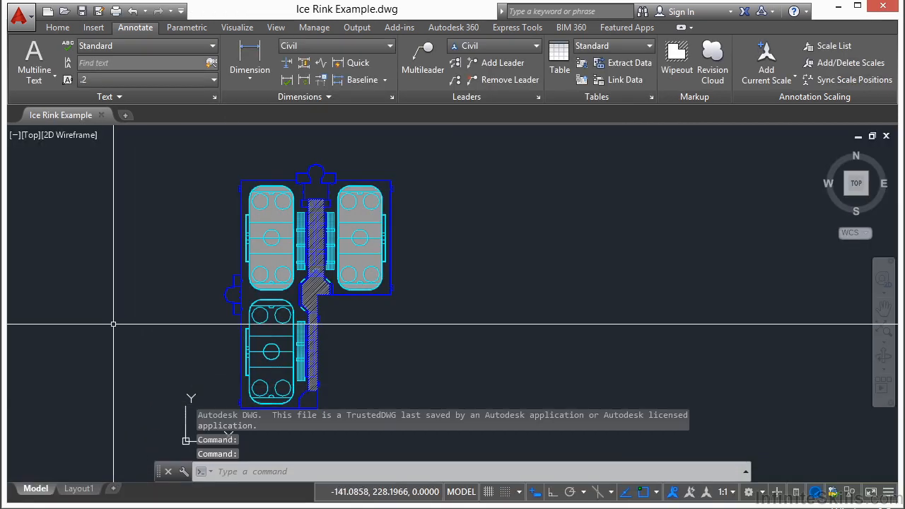
click(78, 488)
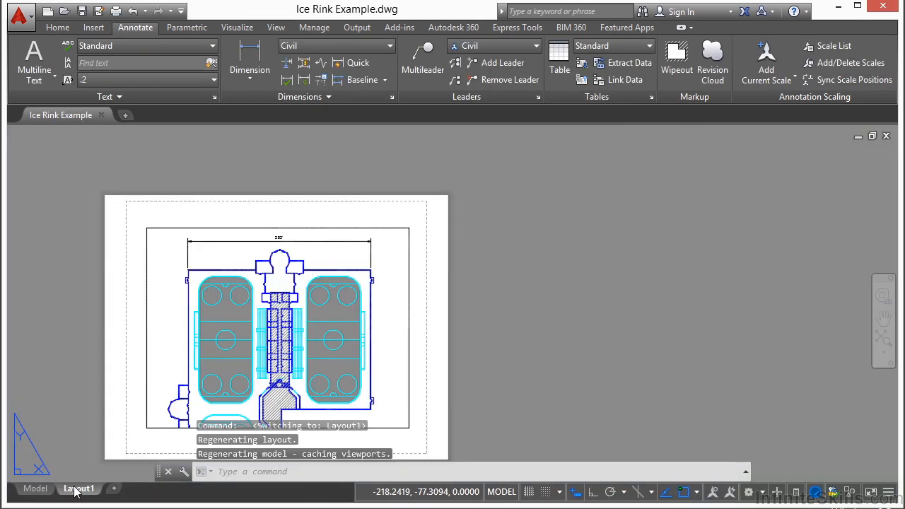
middle_drag(448, 338, 504, 305)
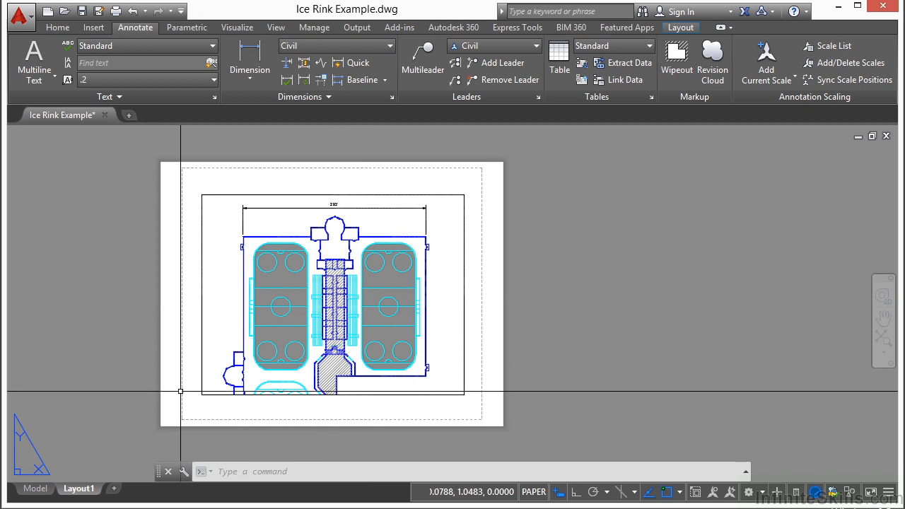
Create a new layout, make it current and rename it ICE RINK
right_click(90, 488)
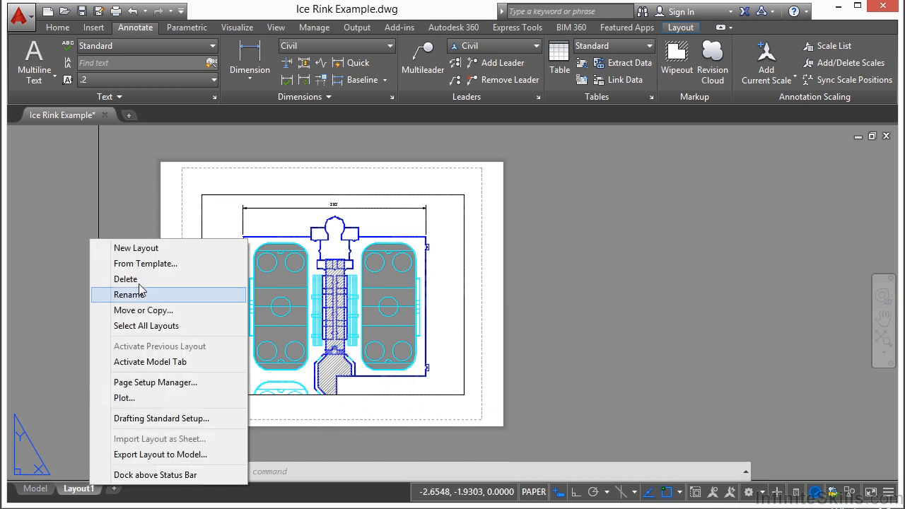
click(160, 247)
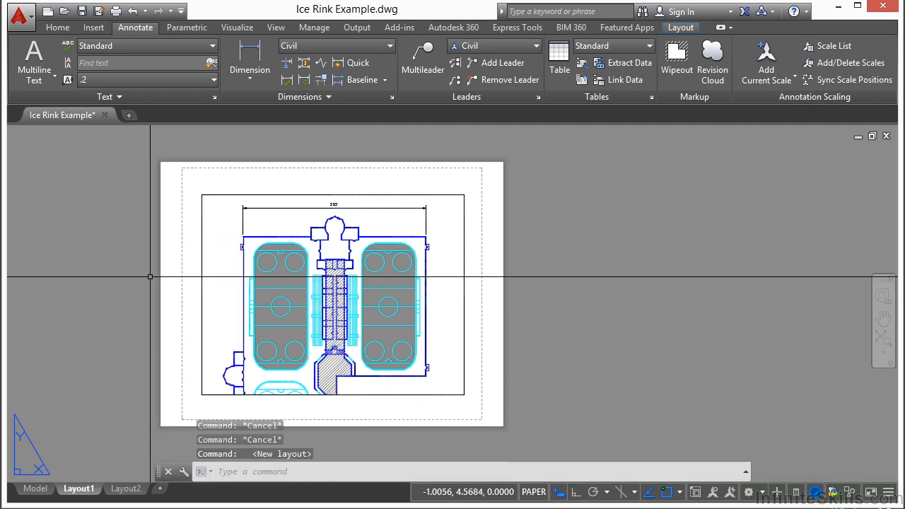
click(133, 491)
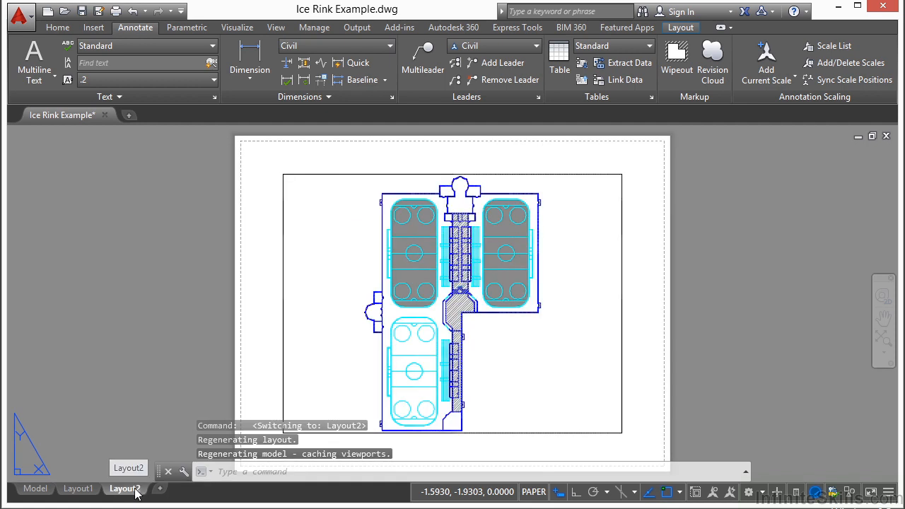
right_click(137, 492)
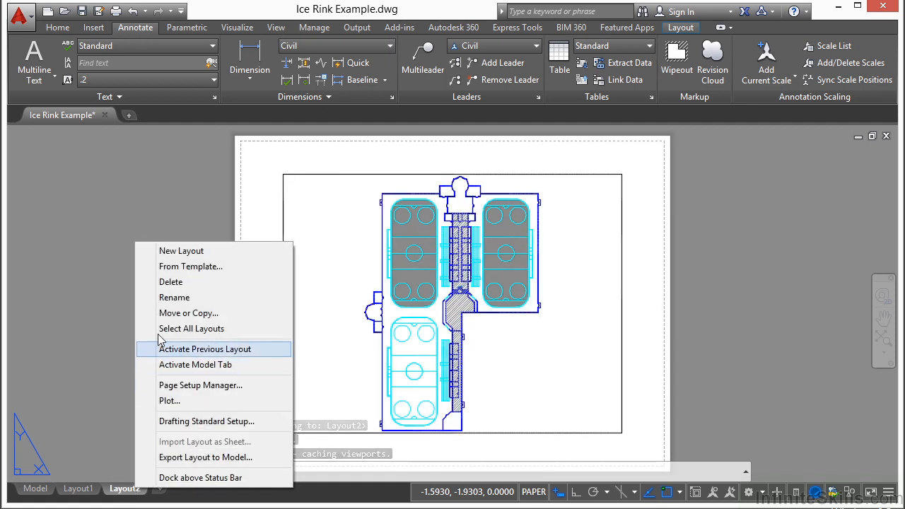
click(176, 297)
text(ICE RINK)
key(Return)
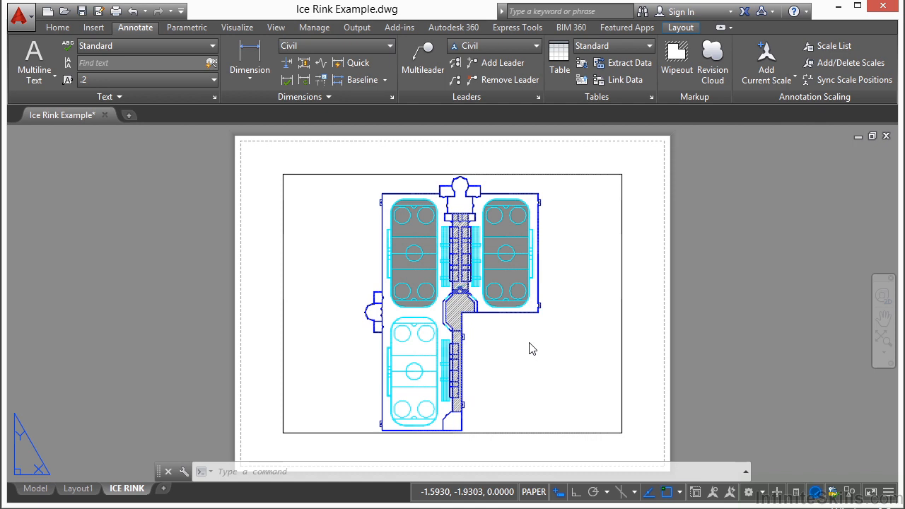
Move the default viewport off the sheet into the empty space to its right, staying in paper space
text(m)
key(Return)
click(599, 166)
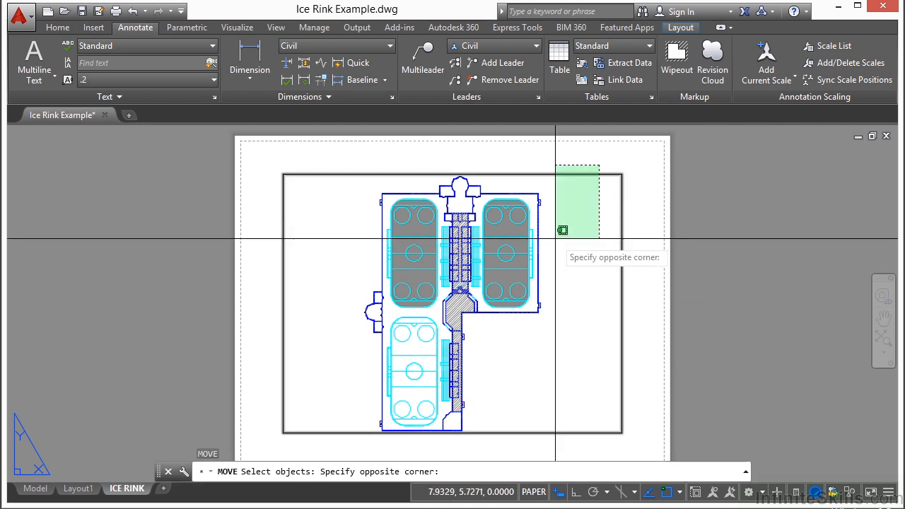
click(561, 221)
key(Return)
scroll(312, 329, down, 2)
click(323, 316)
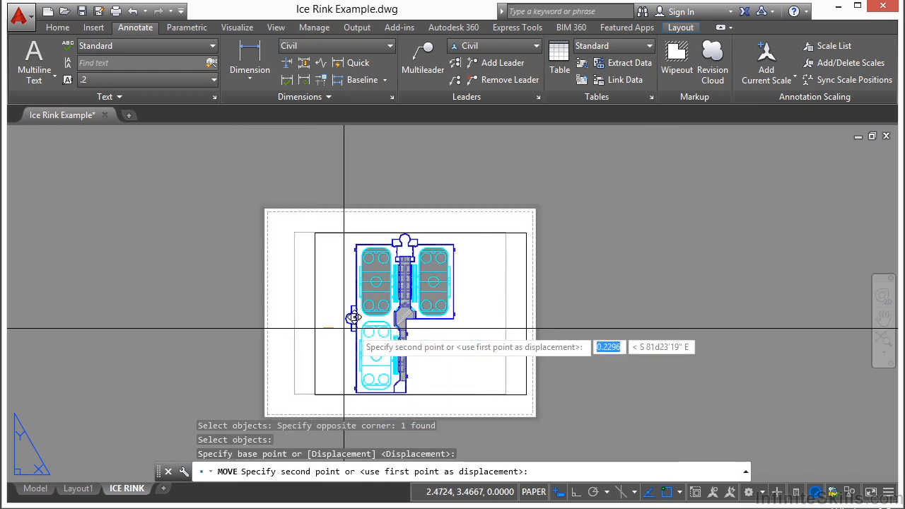
double_click(622, 316)
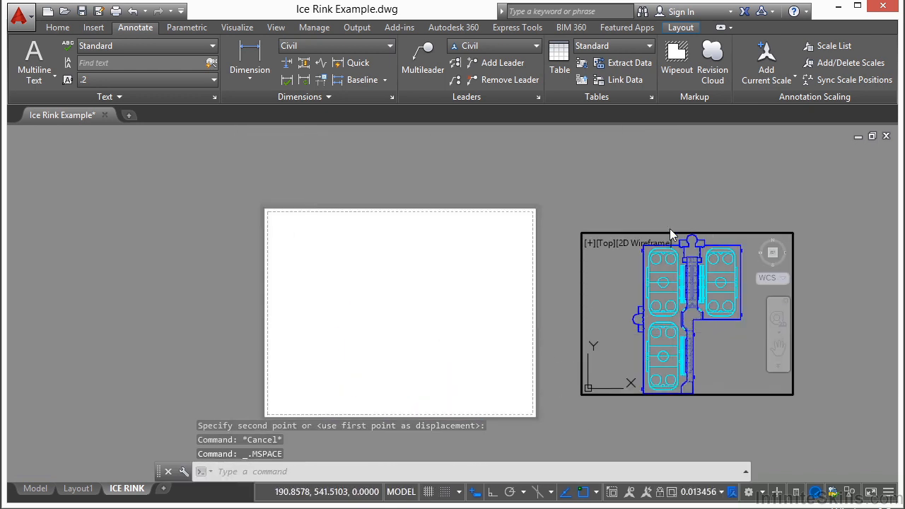
double_click(666, 206)
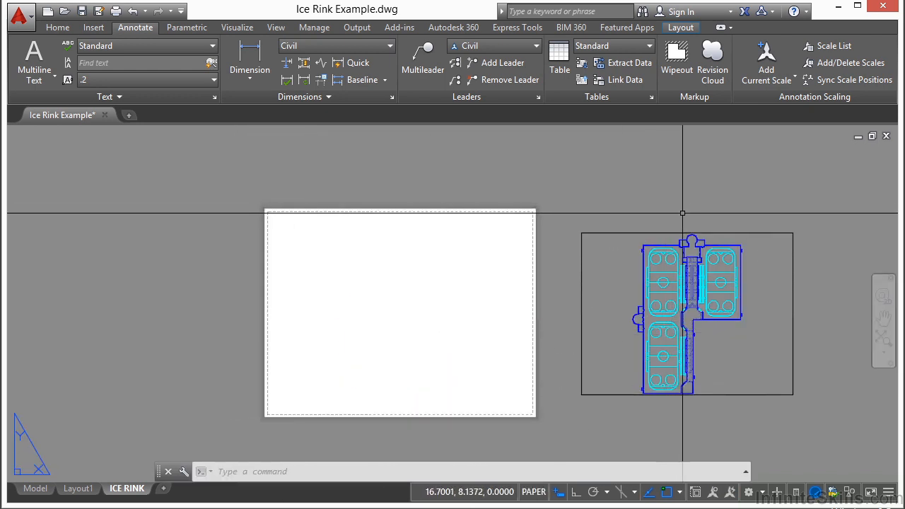
Shrink the viewport by stretching its upper-right corner inward, so it shows only the lower-left part of the building
click(770, 234)
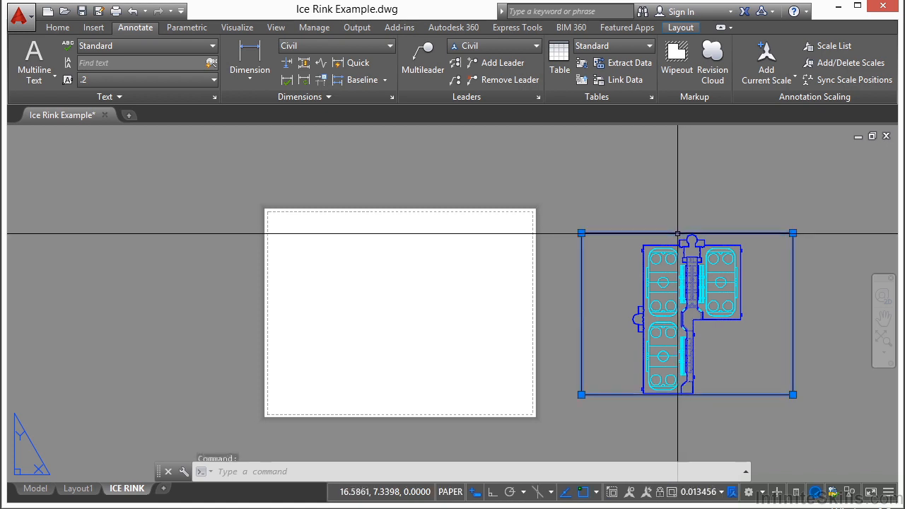
click(792, 233)
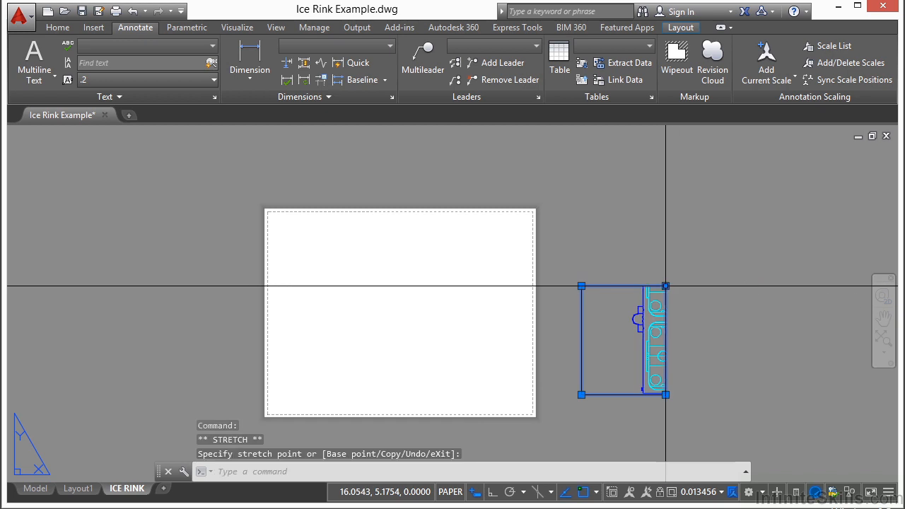
key(Escape)
key(Escape)
Move the reduced viewport back onto the sheet, placing it in the sheet's lower-left corner
text(m)
key(Return)
click(687, 282)
click(661, 360)
key(Return)
click(664, 356)
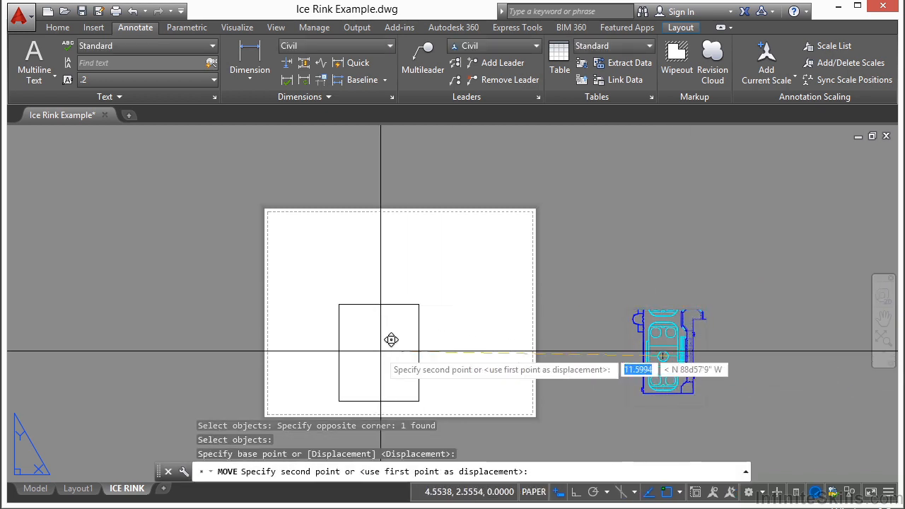
click(328, 344)
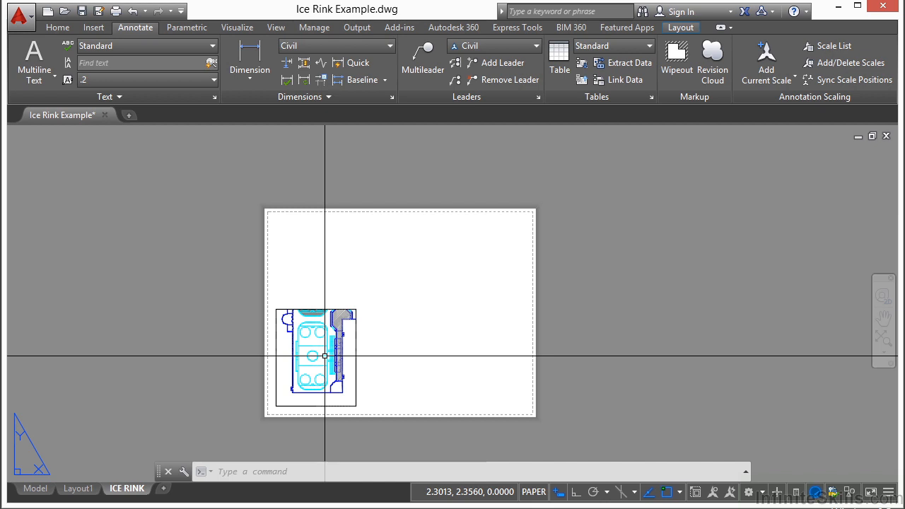
Activate the small viewport, center the lower rink in it and set its scale to 1:100
double_click(285, 365)
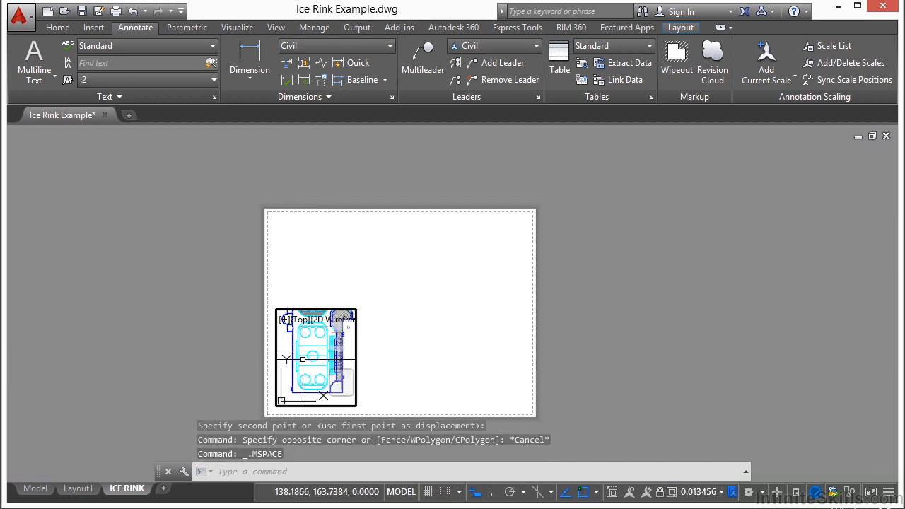
scroll(303, 360, down, 4)
scroll(303, 360, up, 4)
mouse_move(303, 360)
middle_down()
mouse_move(313, 356)
mouse_move(301, 356)
middle_up()
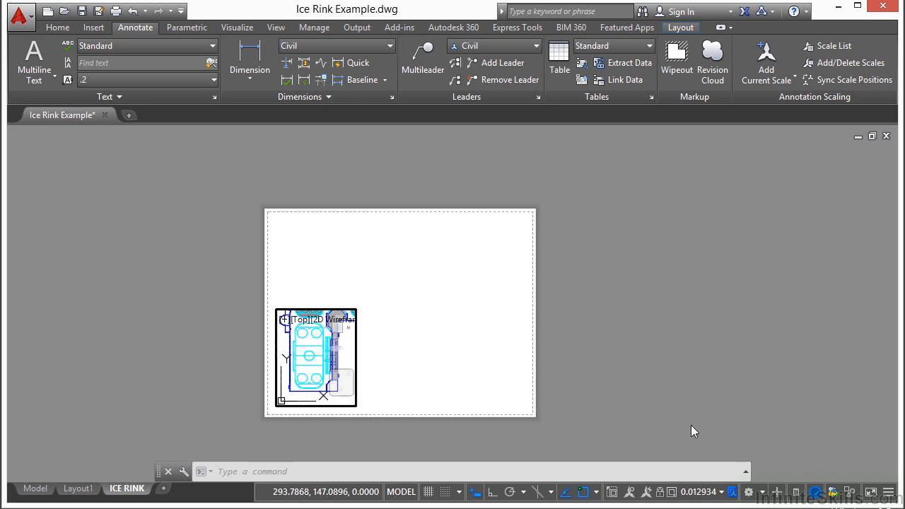
click(721, 491)
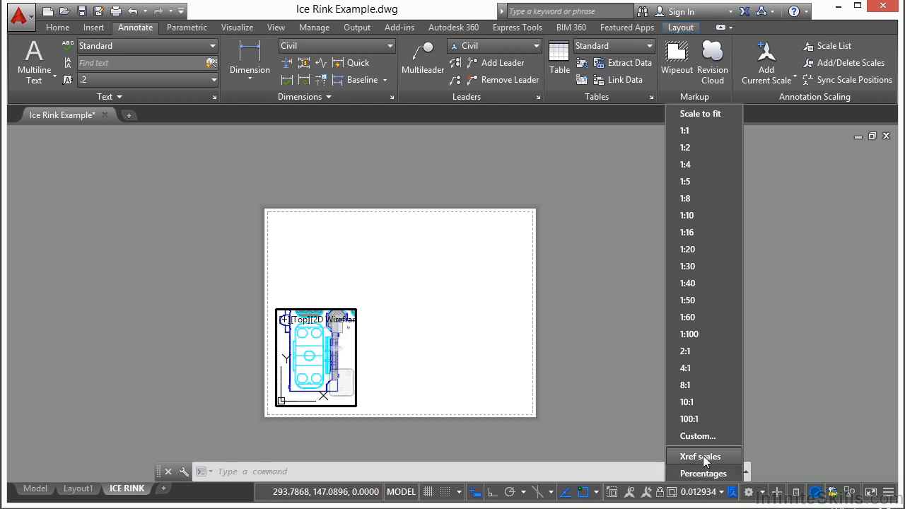
click(695, 334)
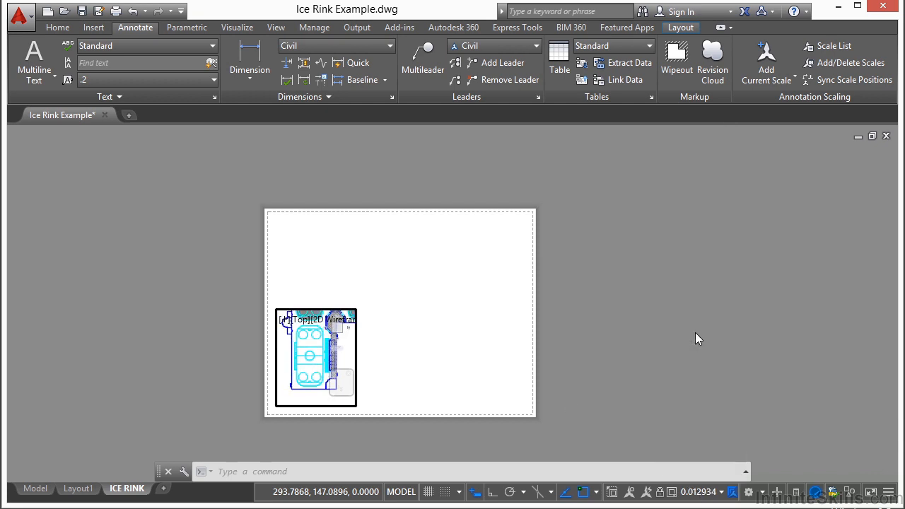
scroll(304, 356, up, 5)
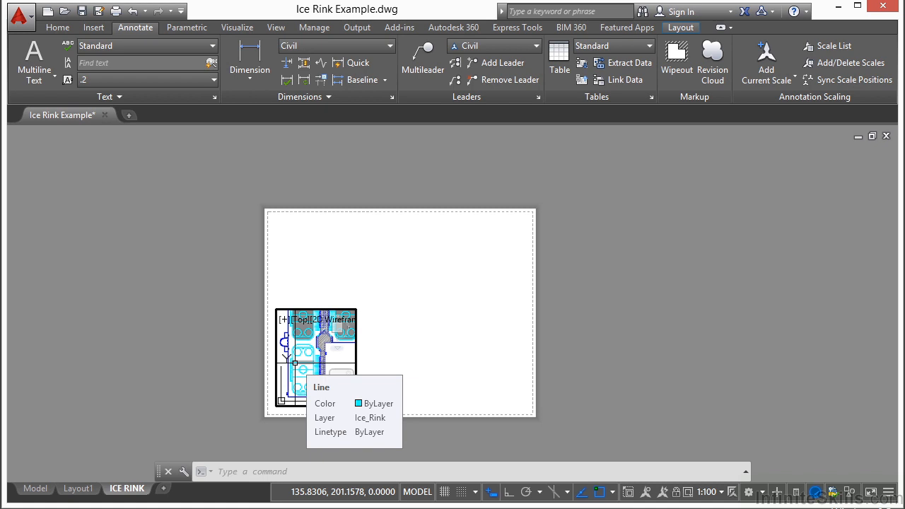
scroll(295, 362, up, 3)
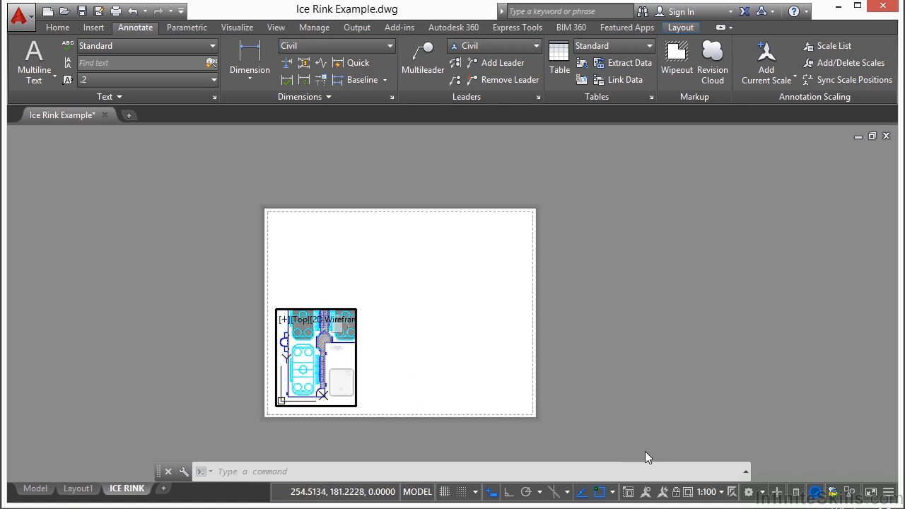
Lock the small viewport's display, test the lock by zooming, and return to paper space
click(676, 492)
scroll(301, 352, up, 3)
scroll(362, 341, down, 4)
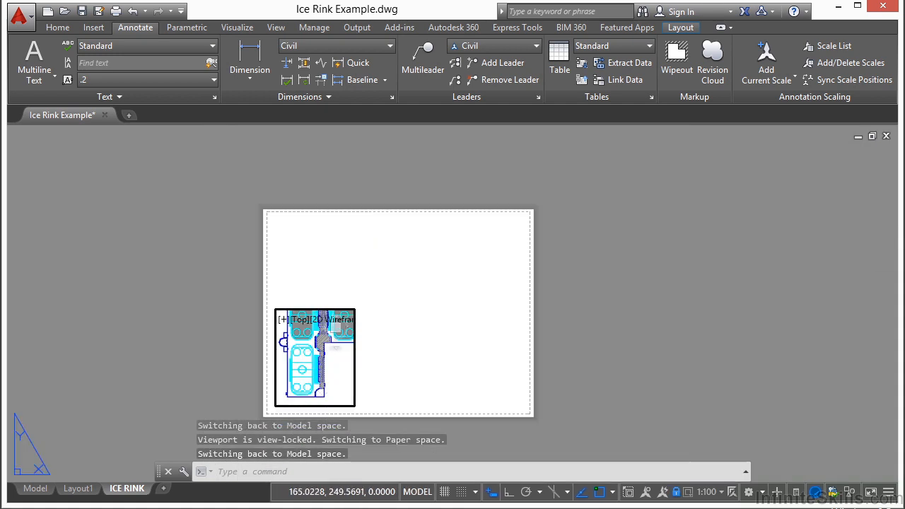
double_click(418, 353)
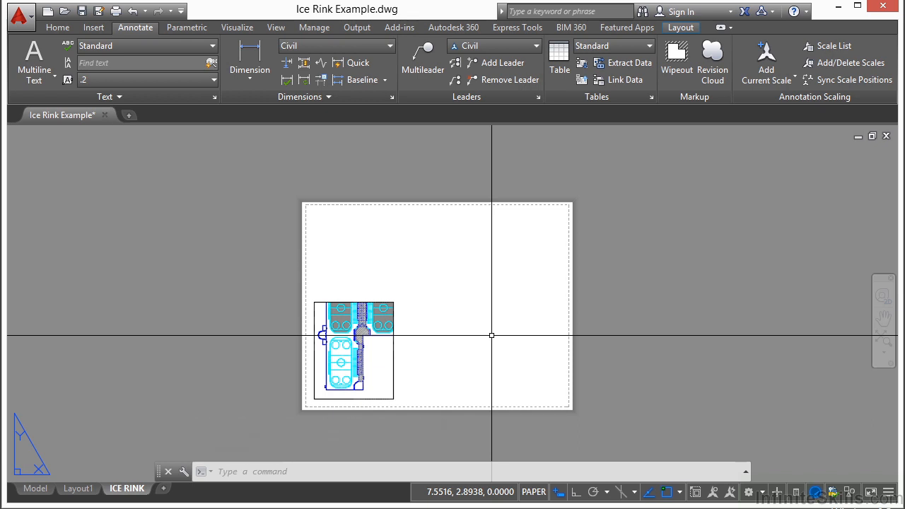
Create a second, larger rectangular viewport covering most of the sheet's right half
click(276, 27)
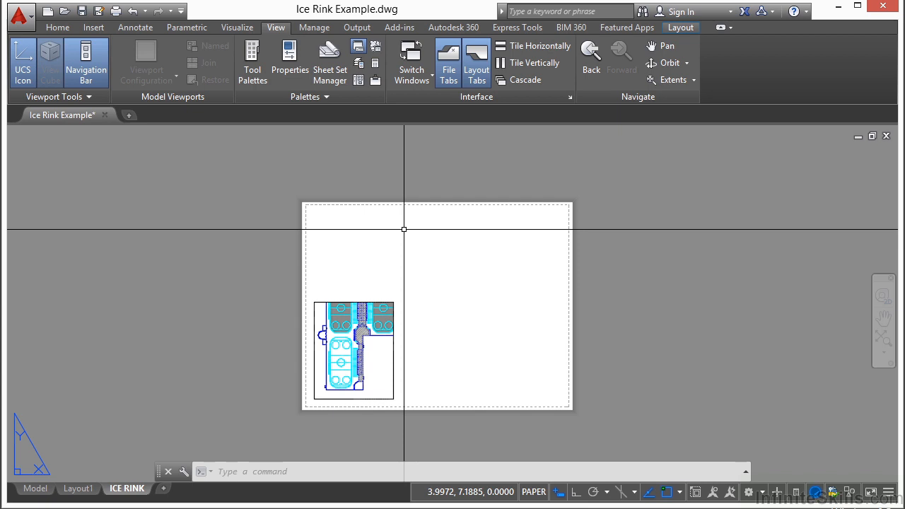
click(679, 28)
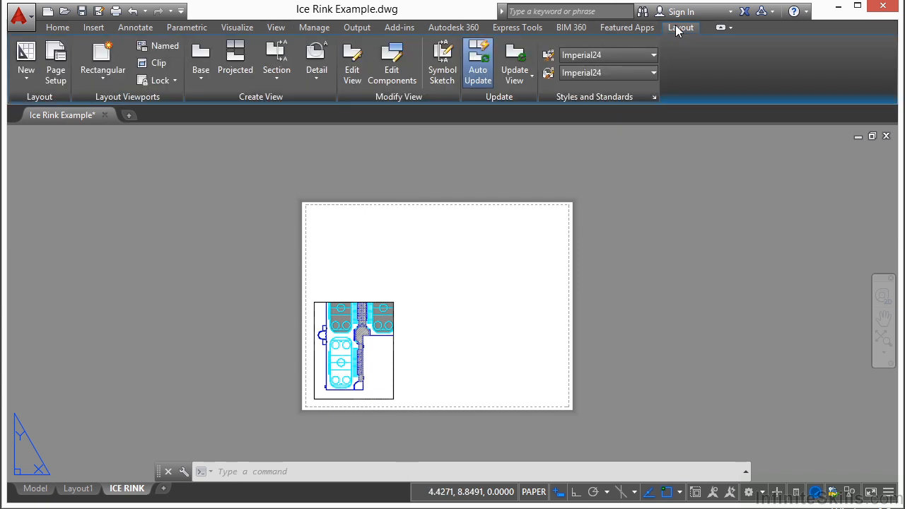
click(104, 78)
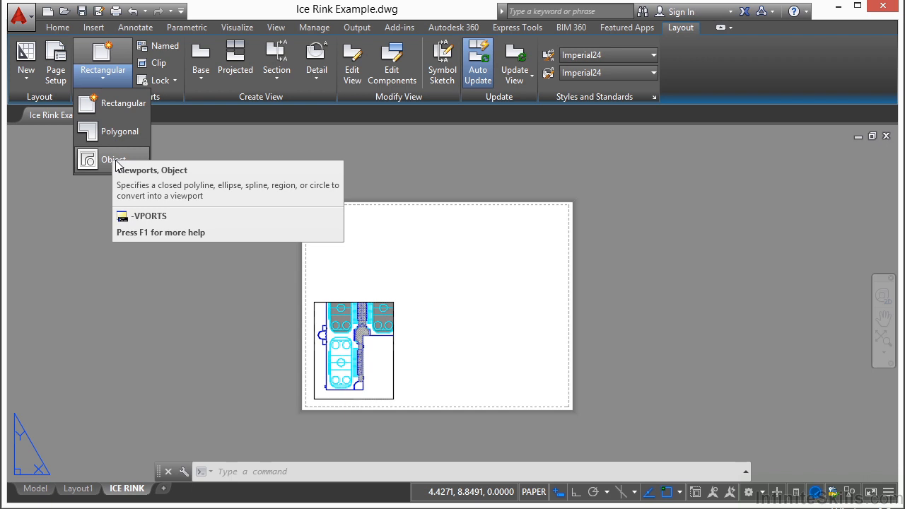
click(123, 104)
click(410, 394)
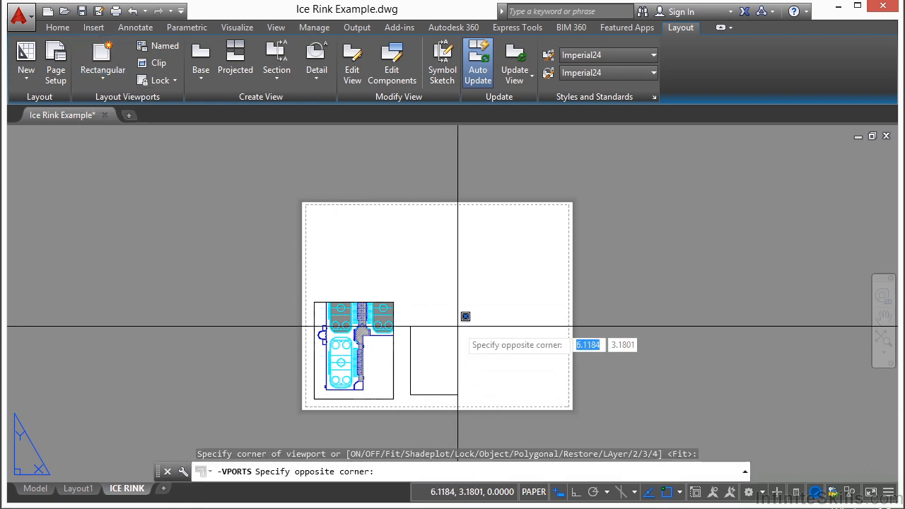
click(544, 222)
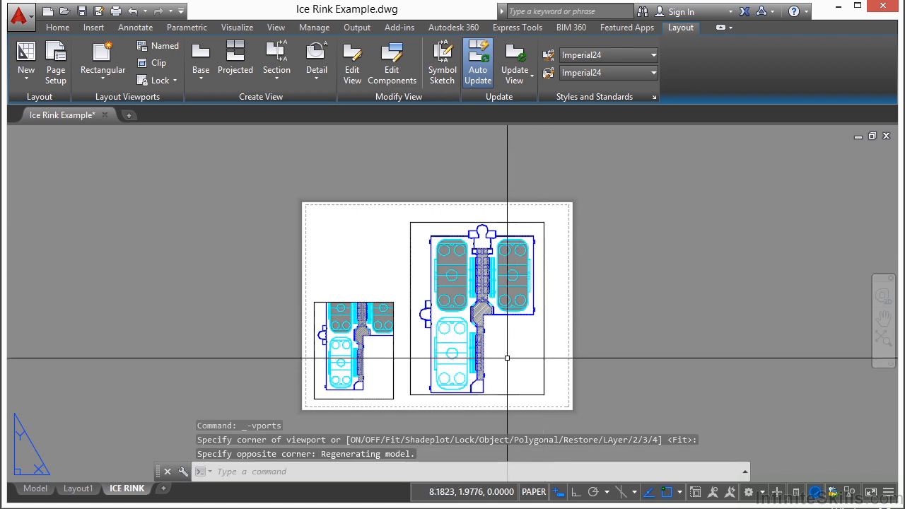
Activate the larger viewport and frame the rounded entrance on the building's west side
double_click(489, 345)
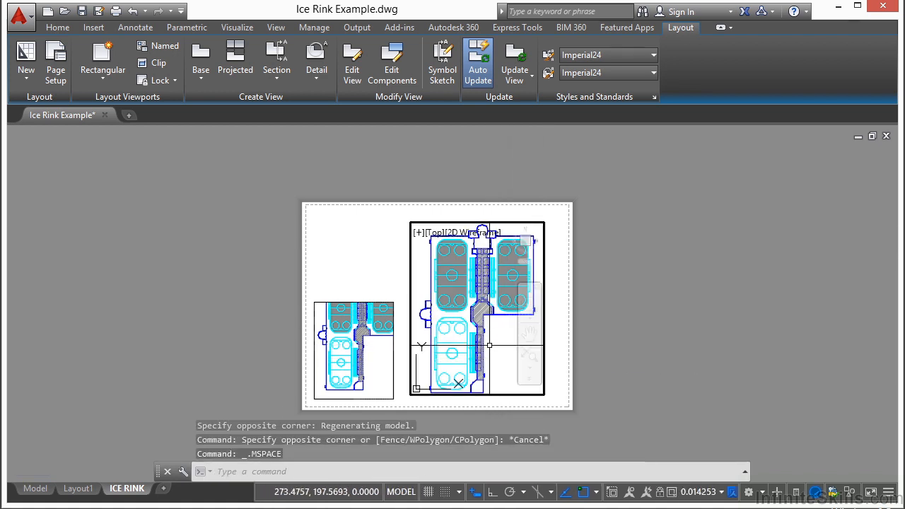
scroll(434, 321, up, 6)
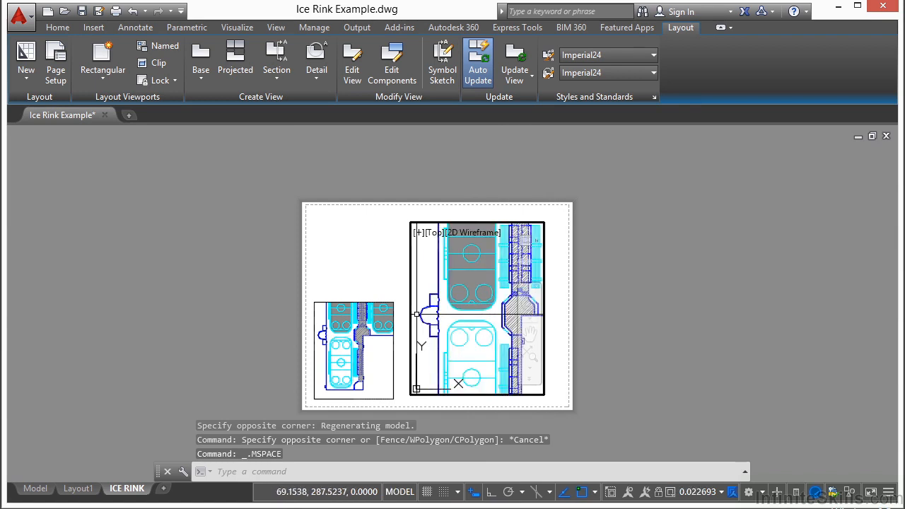
middle_drag(430, 318, 458, 307)
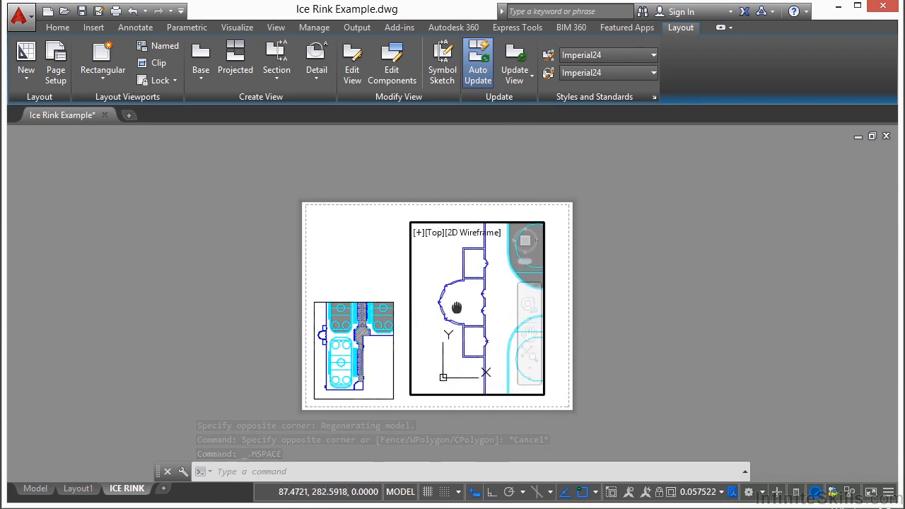
Set the larger viewport's scale first to 1:30 and finally to 1:10
click(704, 493)
click(705, 266)
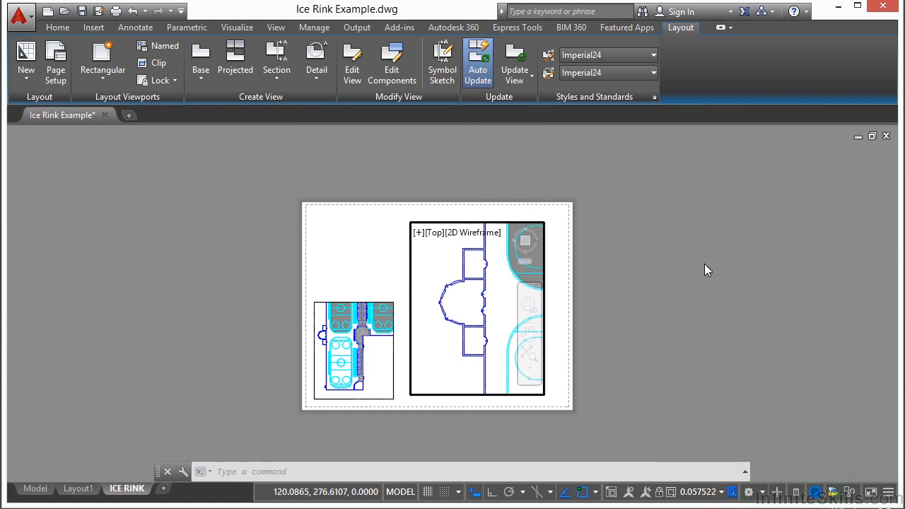
click(709, 492)
click(714, 216)
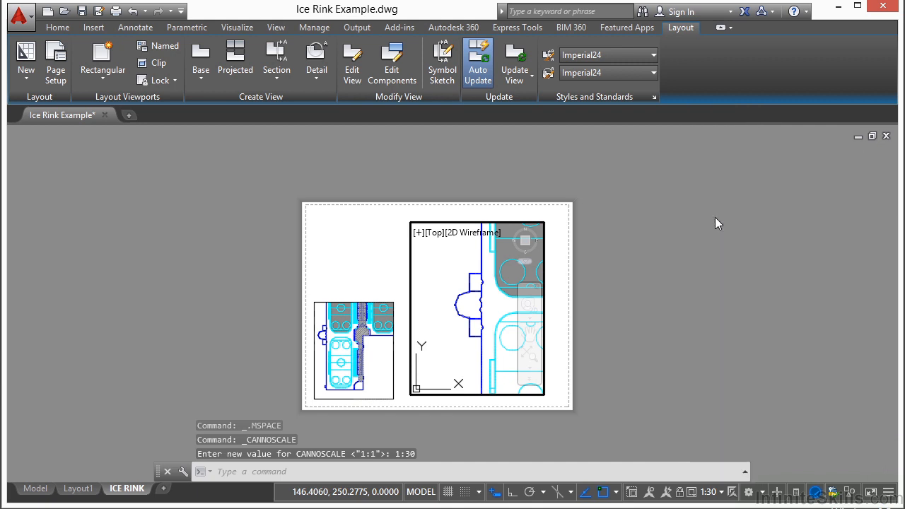
Centre the rounded entrance in the larger viewport, lock that viewport's display, and return to paper space
middle_drag(445, 307, 460, 303)
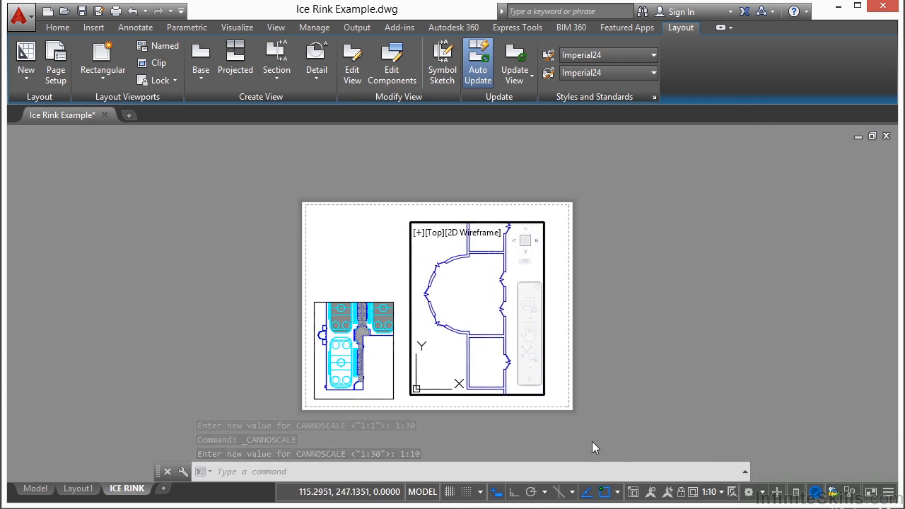
click(681, 494)
double_click(369, 277)
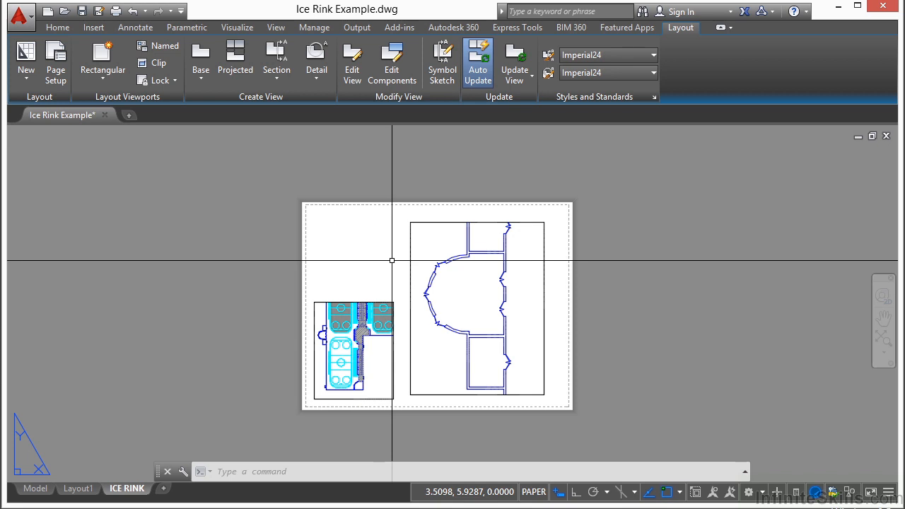
Add a vertical linear dimension in paper space between the outer ends of the rounded entrance wall, placed outside the curve
click(136, 29)
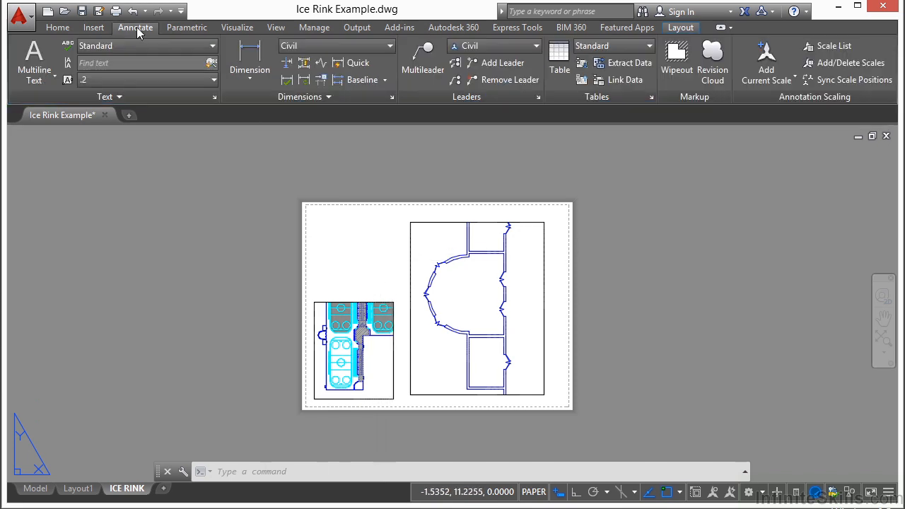
click(248, 57)
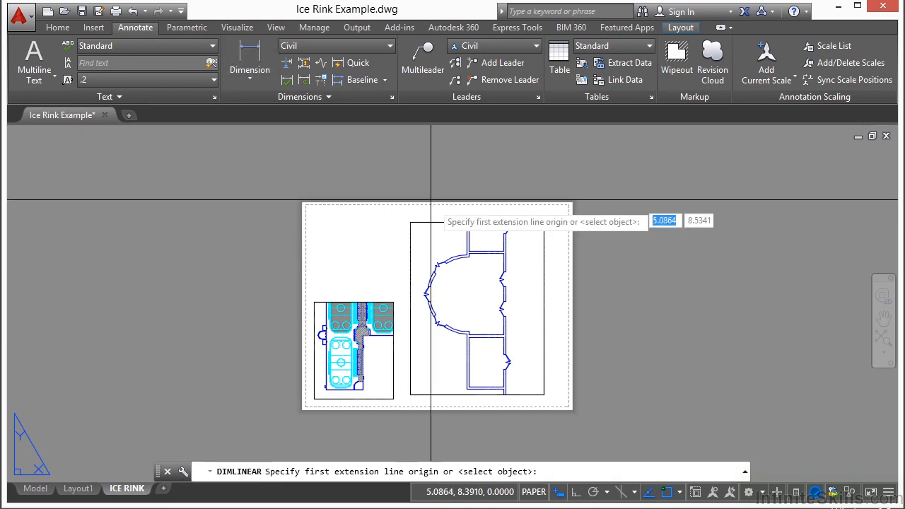
scroll(463, 255, up, 4)
click(487, 262)
scroll(485, 297, down, 2)
scroll(483, 357, up, 4)
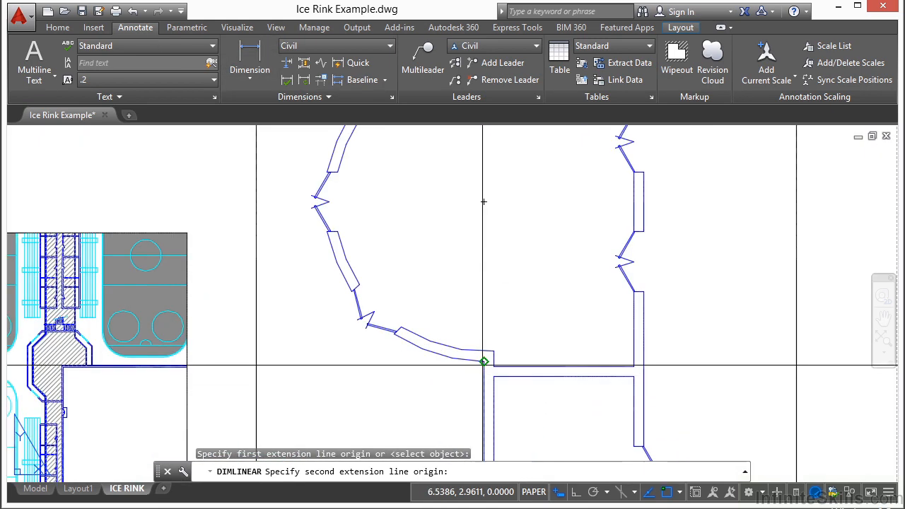
click(485, 360)
scroll(486, 361, down, 3)
click(363, 269)
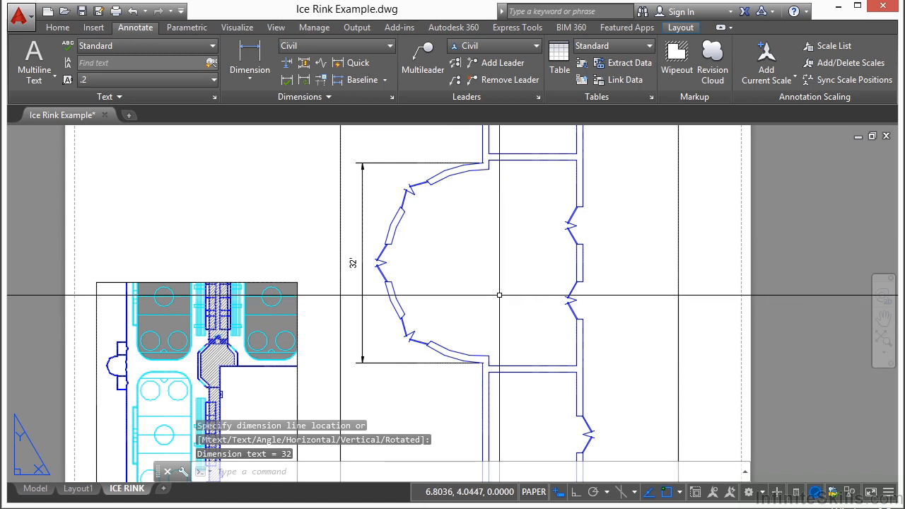
Add a second vertical linear dimension between the inner ends of the rounded entrance wall, placed inside the room
key(Return)
click(489, 356)
click(489, 168)
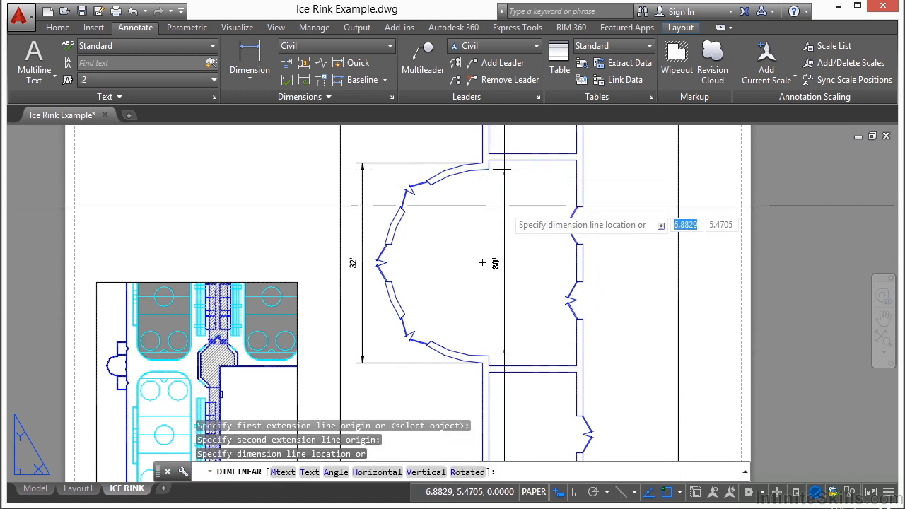
click(510, 209)
scroll(480, 226, down, 2)
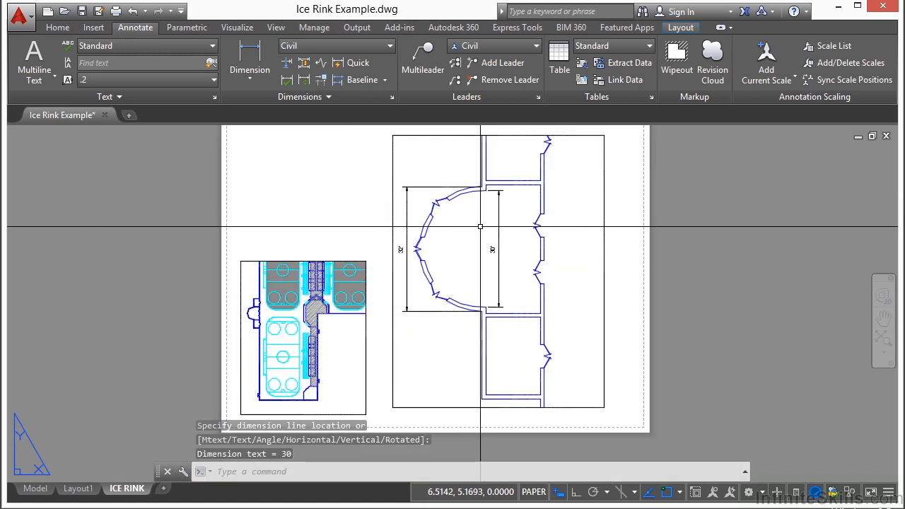
Activate the small locked viewport and add a horizontal linear dimension from the entrance's upper inner corner to the opposite wall
scroll(262, 294, up, 4)
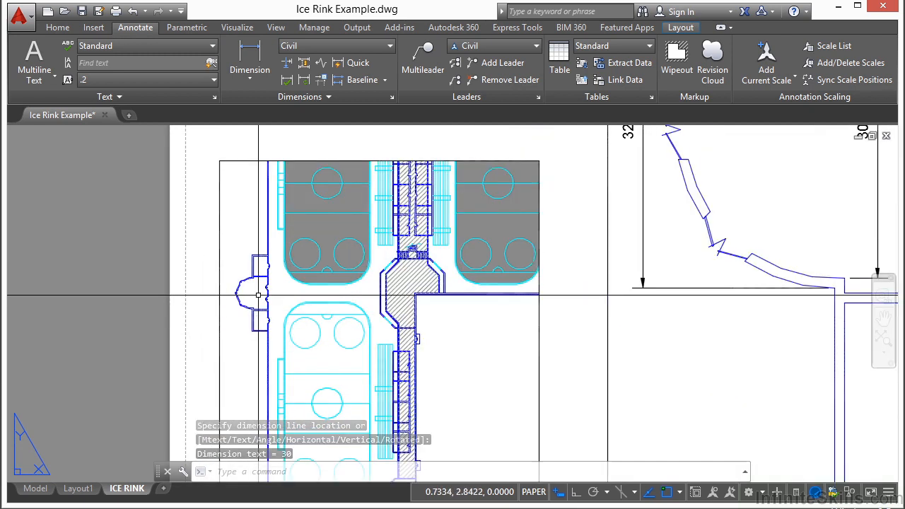
scroll(261, 292, down, 2)
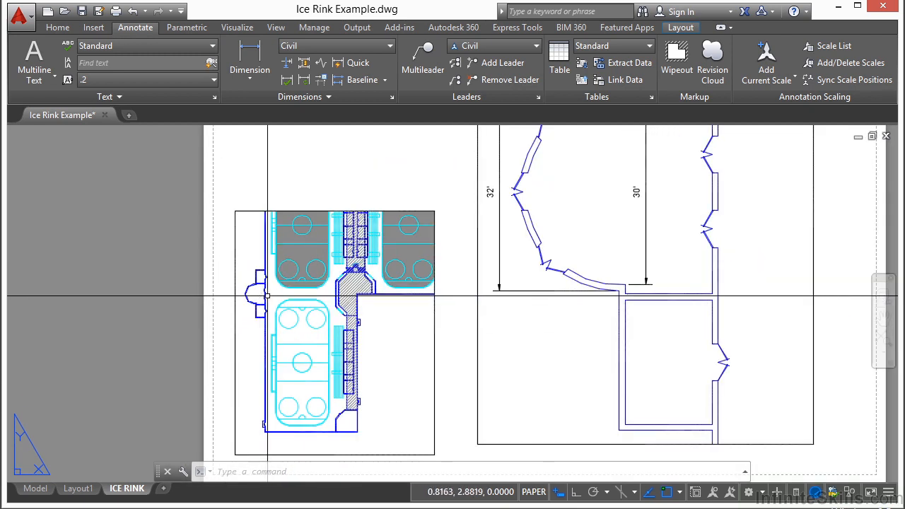
double_click(393, 331)
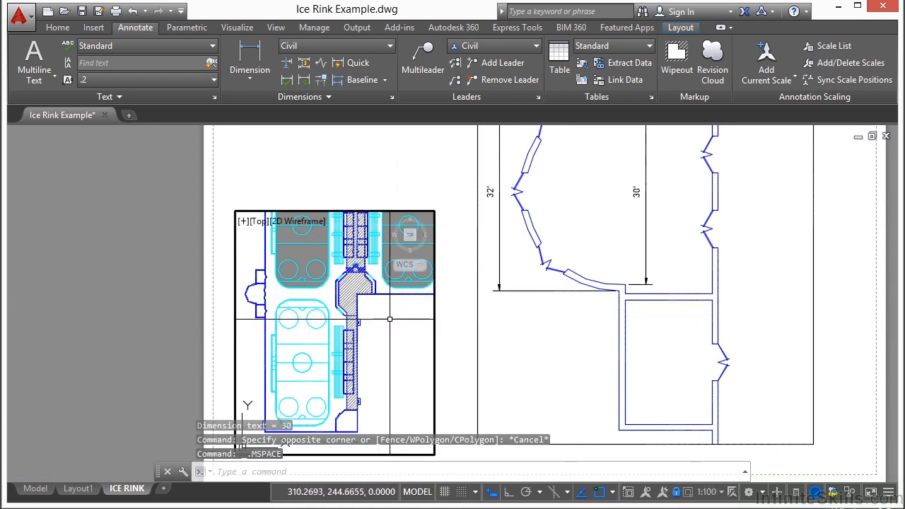
scroll(260, 302, up, 2)
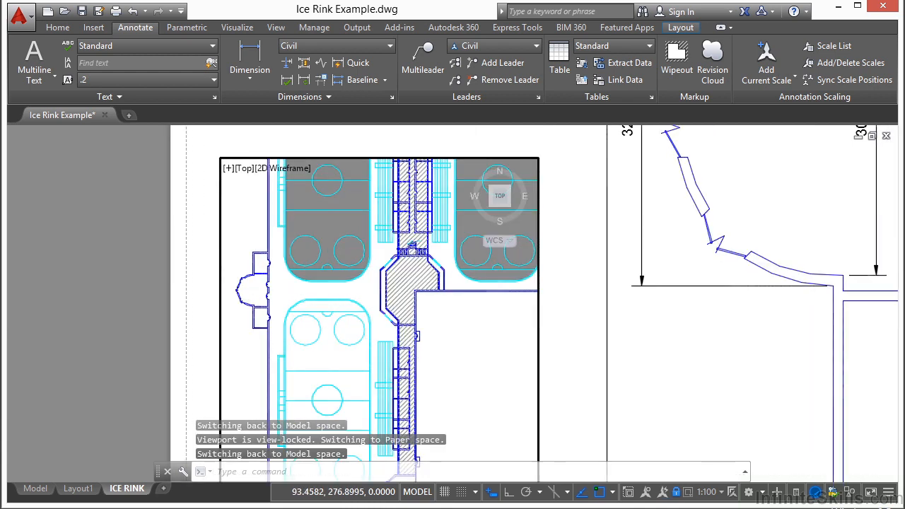
scroll(255, 297, up, 3)
click(250, 60)
scroll(258, 239, up, 2)
click(258, 238)
scroll(309, 341, up, 2)
click(319, 380)
click(226, 222)
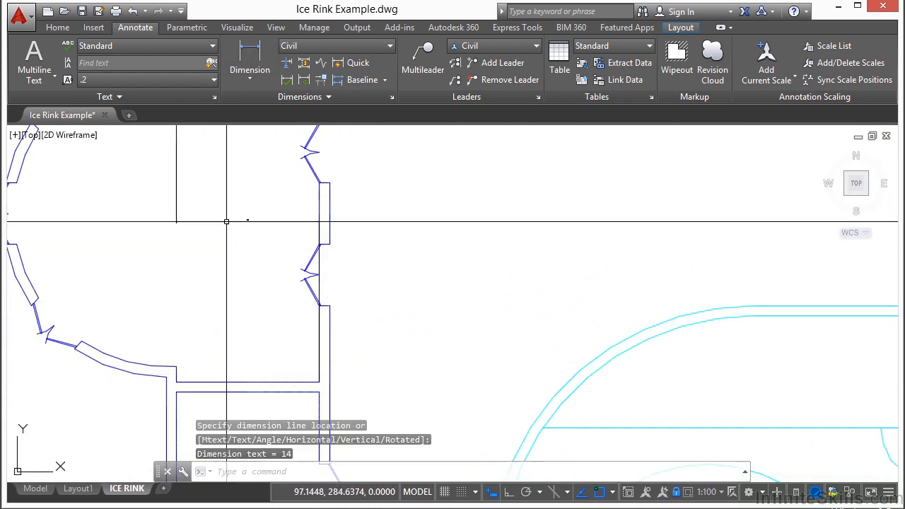
Add an aligned dimension from the entrance's lower inner corner diagonally to the opposite wall's door jamb, and return to paper space
click(246, 79)
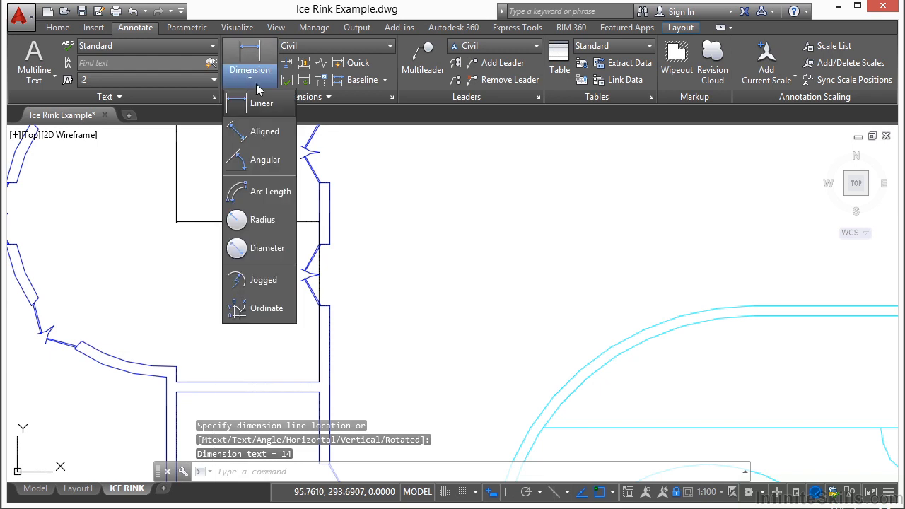
click(258, 136)
click(176, 366)
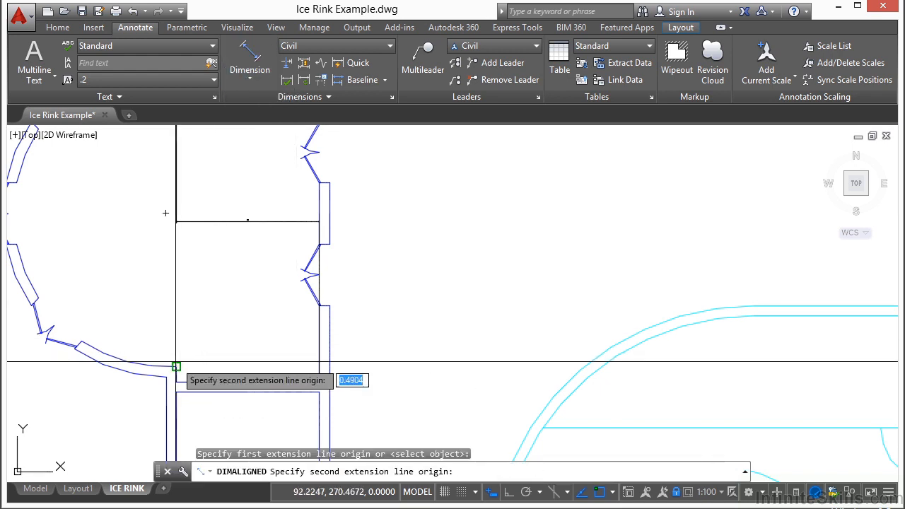
click(319, 183)
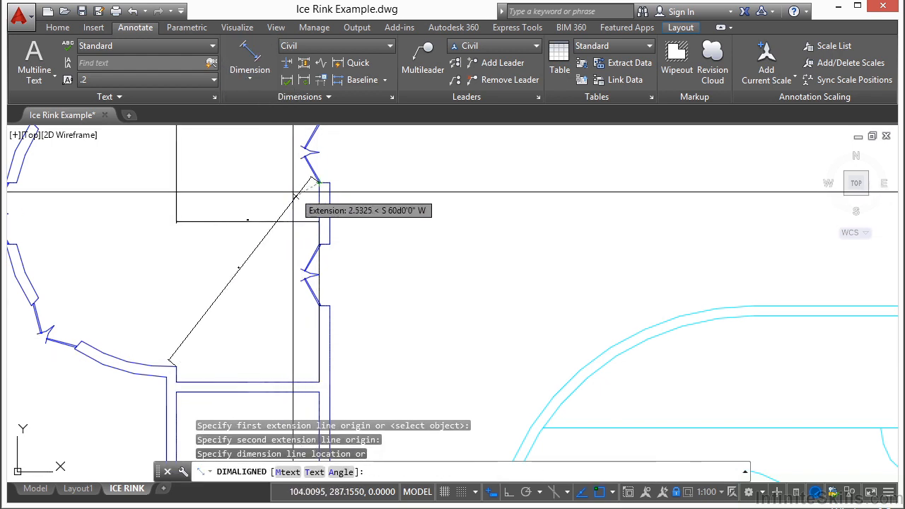
click(297, 192)
scroll(344, 269, down, 4)
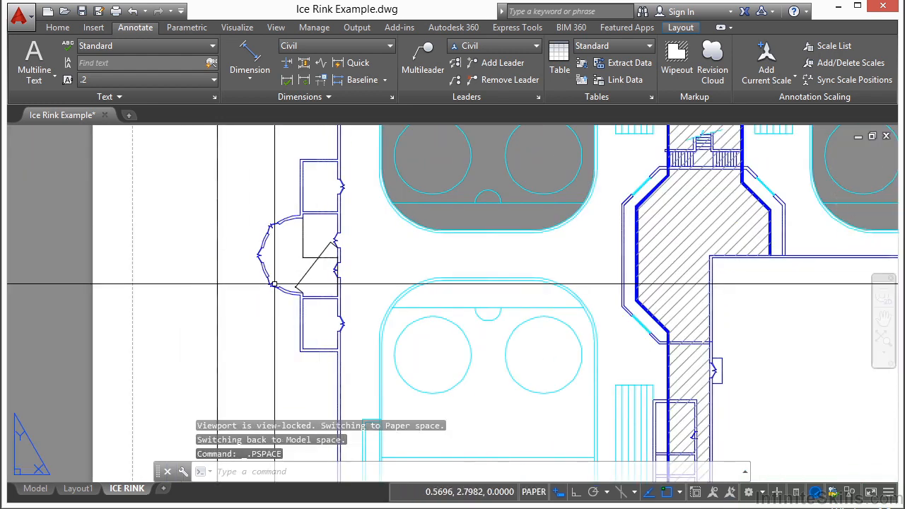
scroll(417, 297, down, 6)
middle_drag(690, 202, 537, 319)
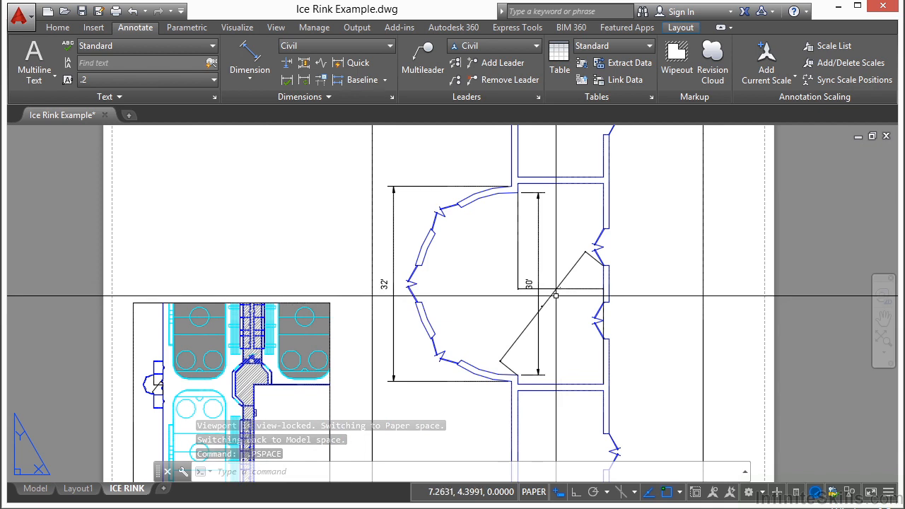
scroll(559, 283, down, 5)
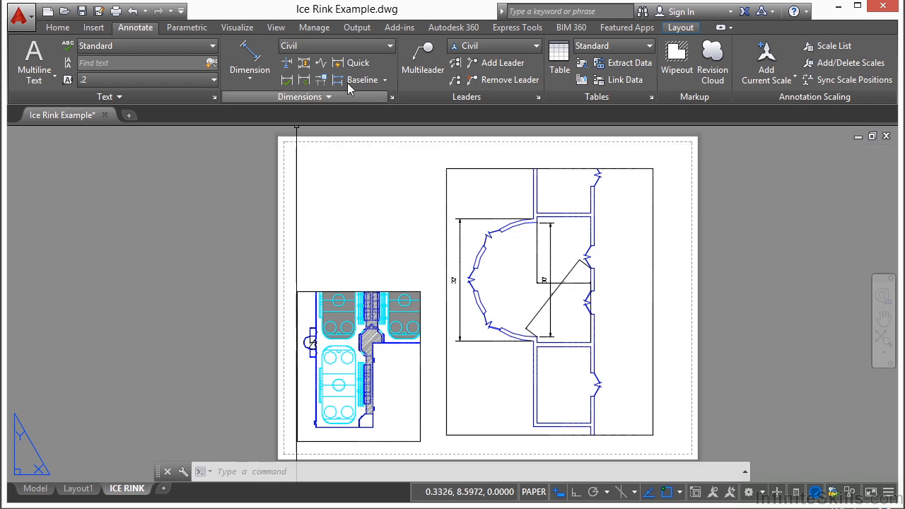
Create a closed, irregular L-shaped polygonal viewport in the empty area above the small viewport
click(677, 29)
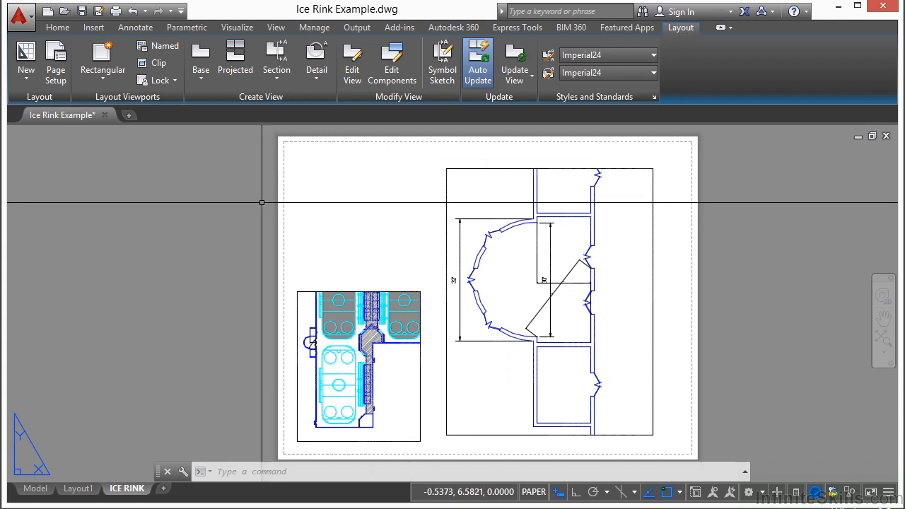
click(102, 78)
click(106, 131)
click(303, 165)
click(298, 262)
click(375, 262)
click(391, 227)
click(337, 224)
click(344, 167)
click(304, 167)
key(Return)
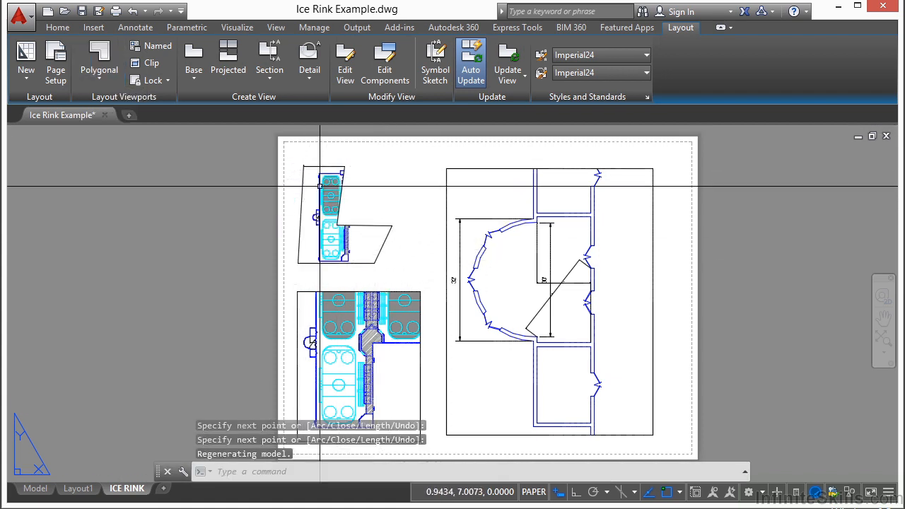
Activate the polygonal viewport, shift the building slightly west inside it, and return to paper space
scroll(318, 213, up, 4)
click(299, 276)
scroll(299, 276, down, 2)
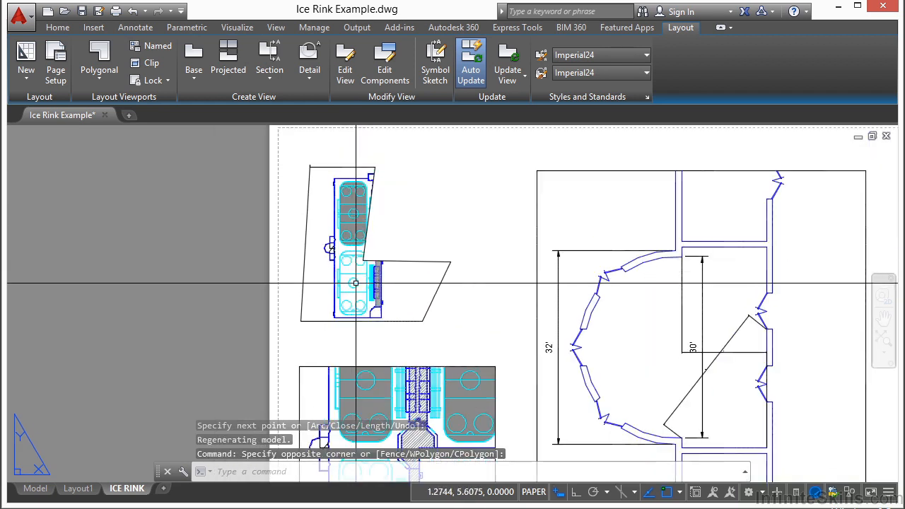
double_click(312, 292)
mouse_move(352, 287)
middle_down()
mouse_move(332, 289)
mouse_move(341, 285)
middle_up()
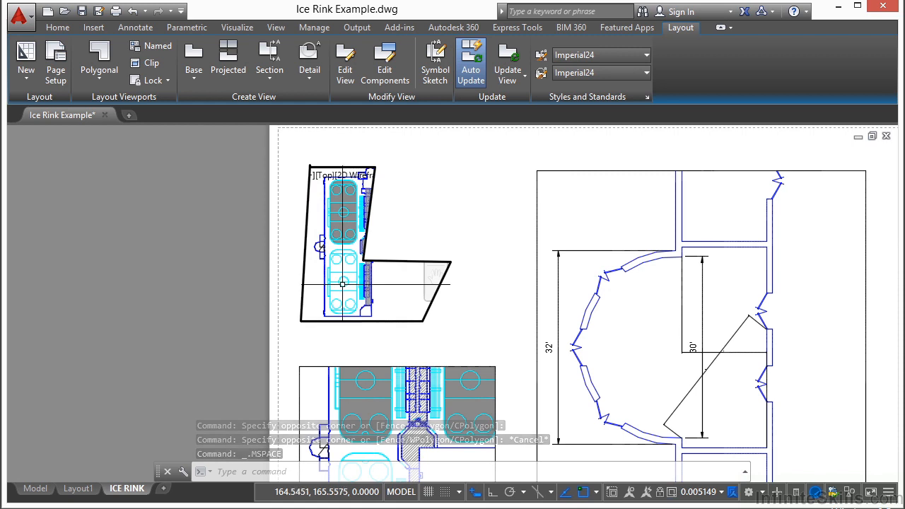
double_click(403, 242)
Stretch the corners along the polygonal viewport's east side so that its border follows the building's central corridor
click(401, 261)
click(362, 261)
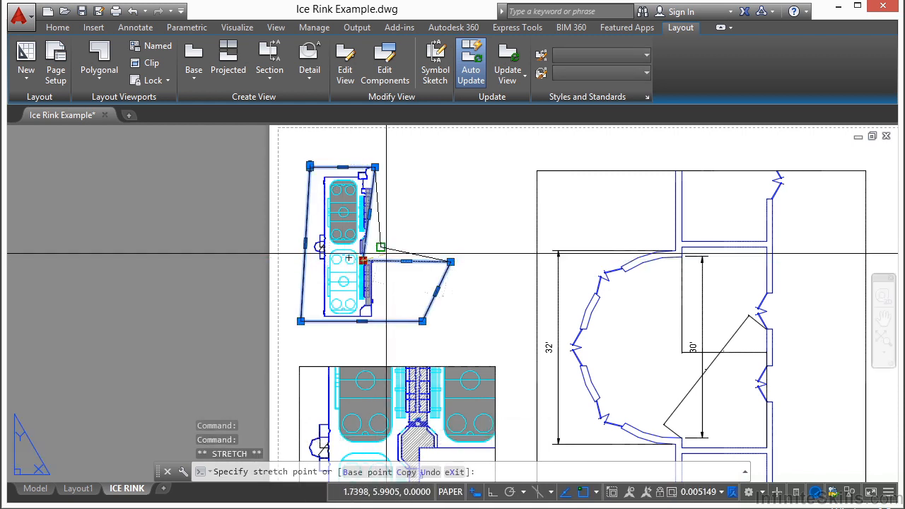
click(422, 321)
click(387, 321)
click(375, 167)
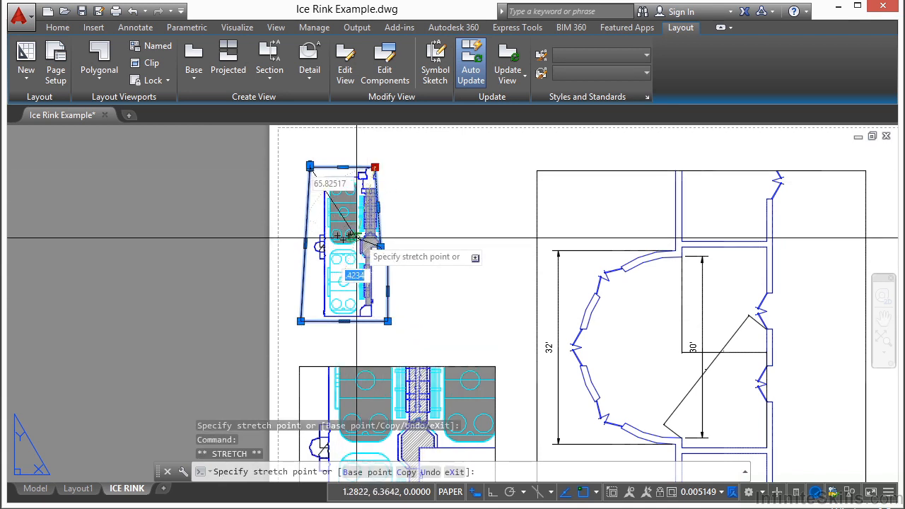
click(383, 179)
Stretch the vertex at the polygonal viewport's northwest corner inward over the upper rink, and clear the selection
click(310, 166)
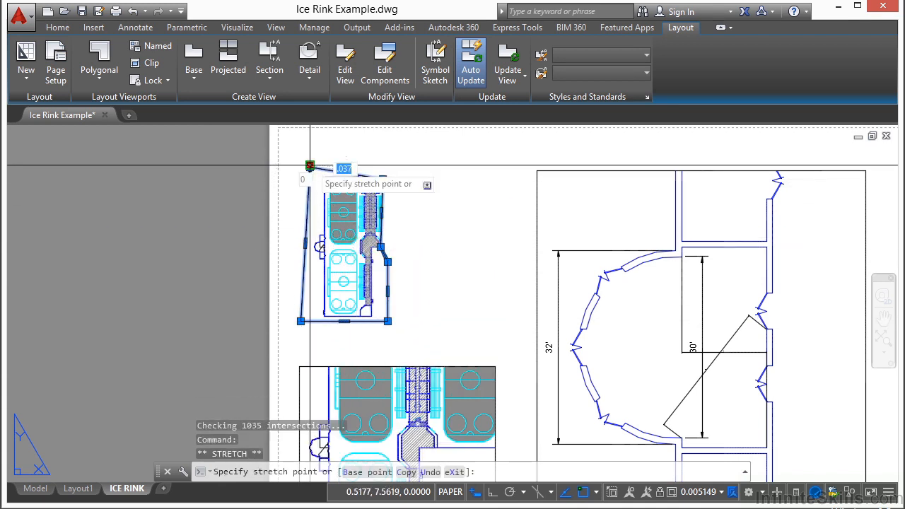
click(347, 209)
scroll(306, 173, up, 4)
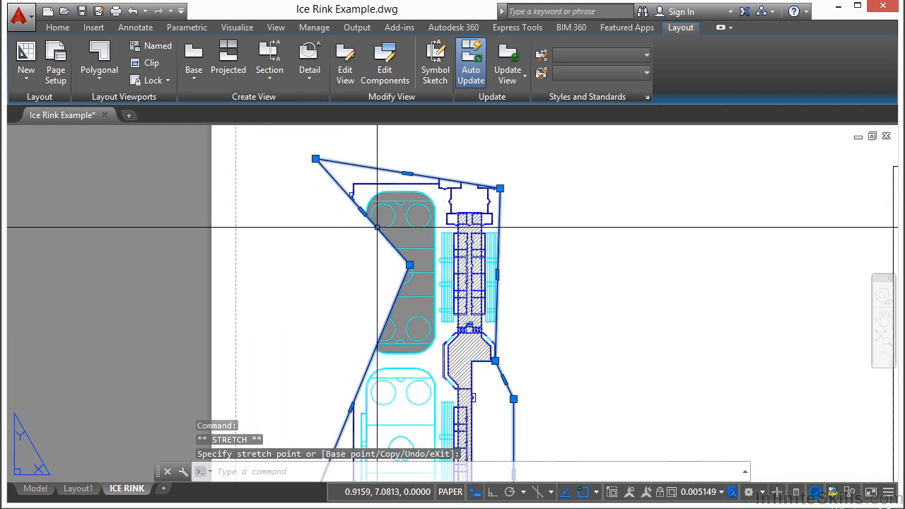
key(Escape)
scroll(333, 257, down, 3)
scroll(448, 300, down, 4)
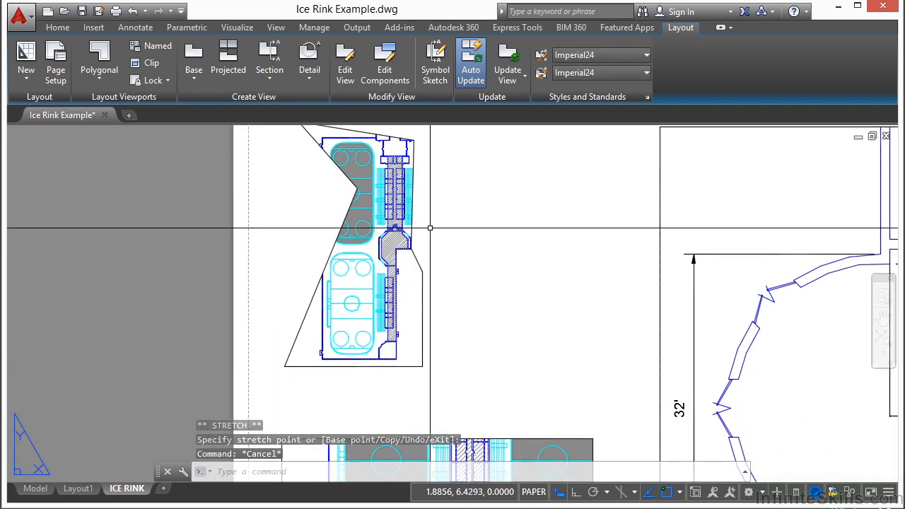
scroll(361, 287, down, 2)
Activate the reshaped polygonal viewport and reposition the building inside its border
double_click(364, 288)
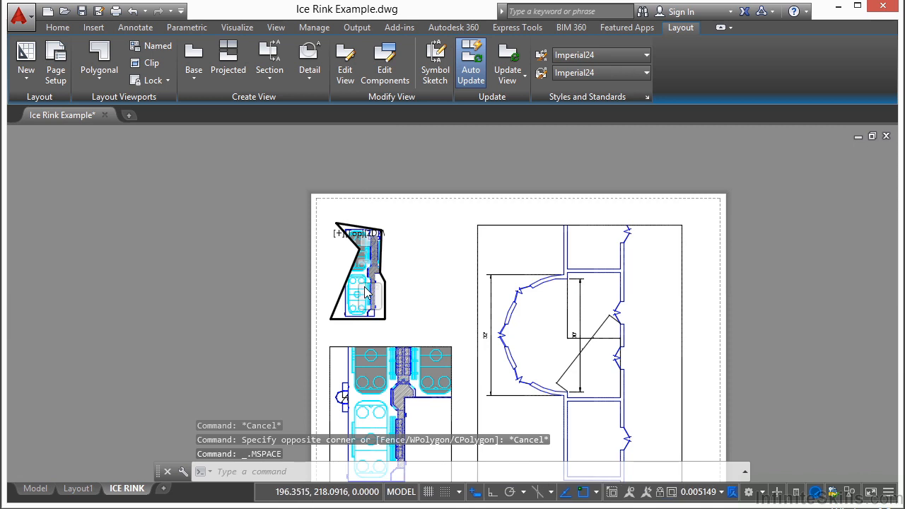
scroll(339, 236, down, 2)
scroll(369, 272, up, 2)
middle_drag(364, 269, 380, 292)
Cycle the active state repeatedly through the three layout viewports, and return to paper space
key(ctrl+r)
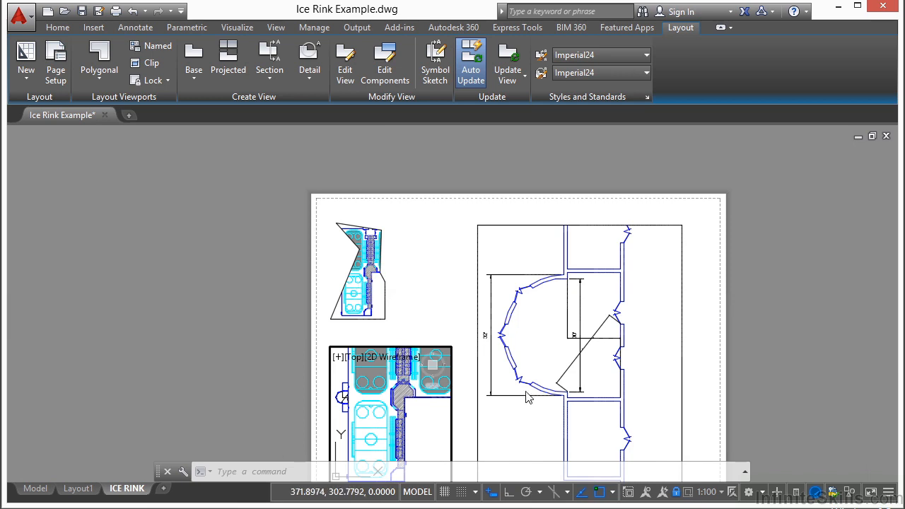
key(ctrl+r)
key(ctrl+r)
key(ctrl+r)
key(ctrl+r)
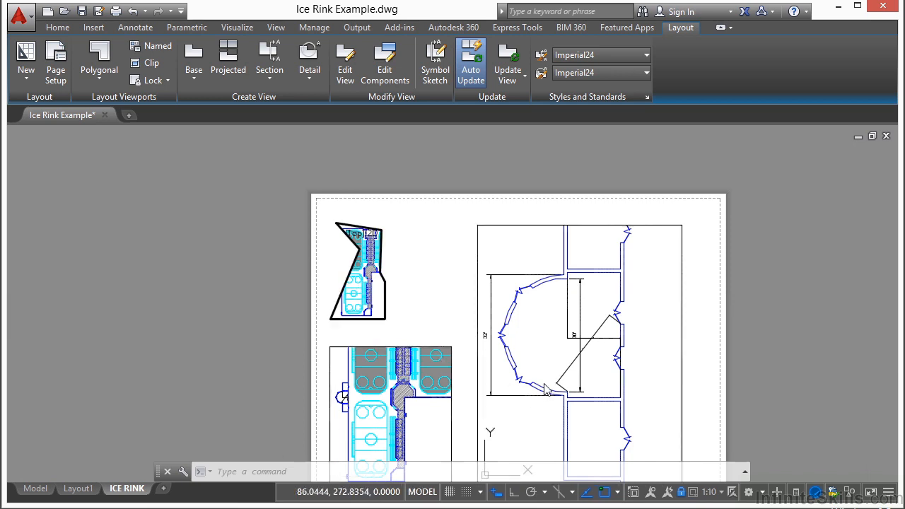
key(ctrl+r)
key(ctrl+r)
key(ctrl+r)
key(ctrl+r)
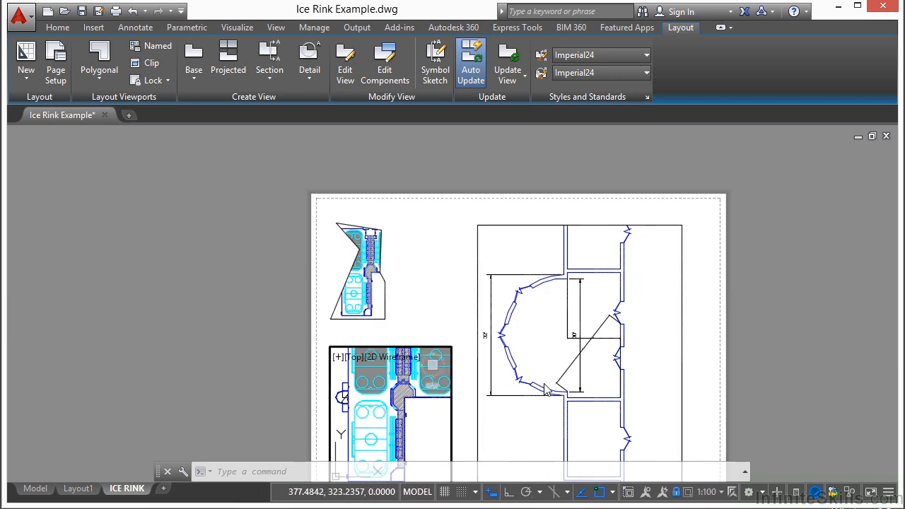
key(ctrl+r)
key(ctrl+r)
key(ctrl+r)
key(ctrl+r)
key(ctrl+r)
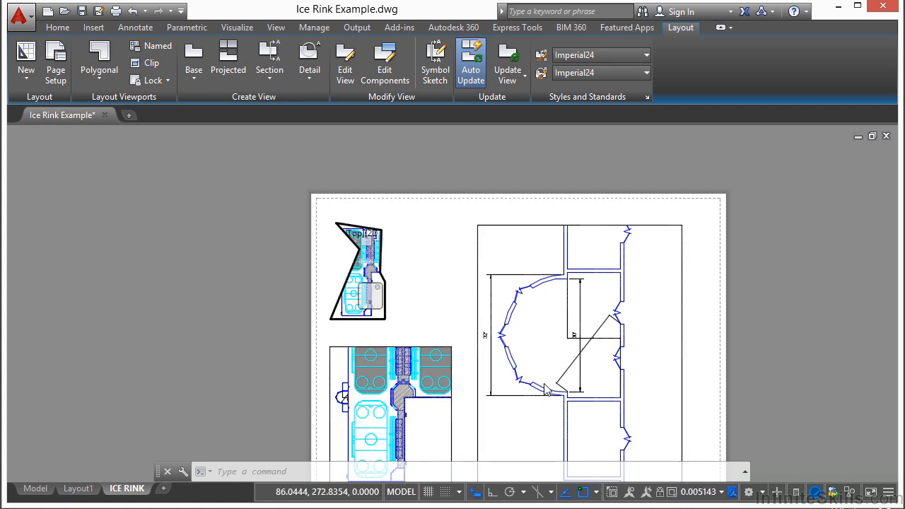
double_click(430, 283)
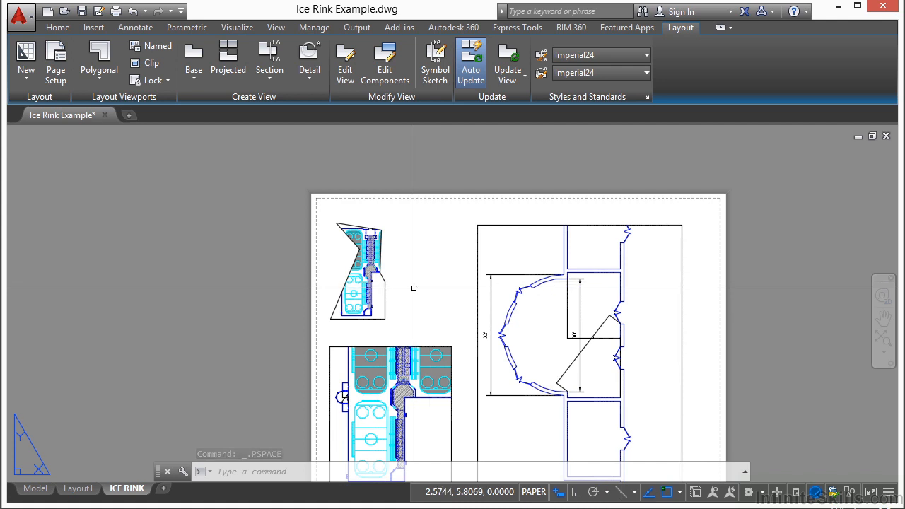
Clip the large entrance viewport with a five-sided polygonal boundary that keeps its east side and cuts across the curved entrance on the west
click(152, 63)
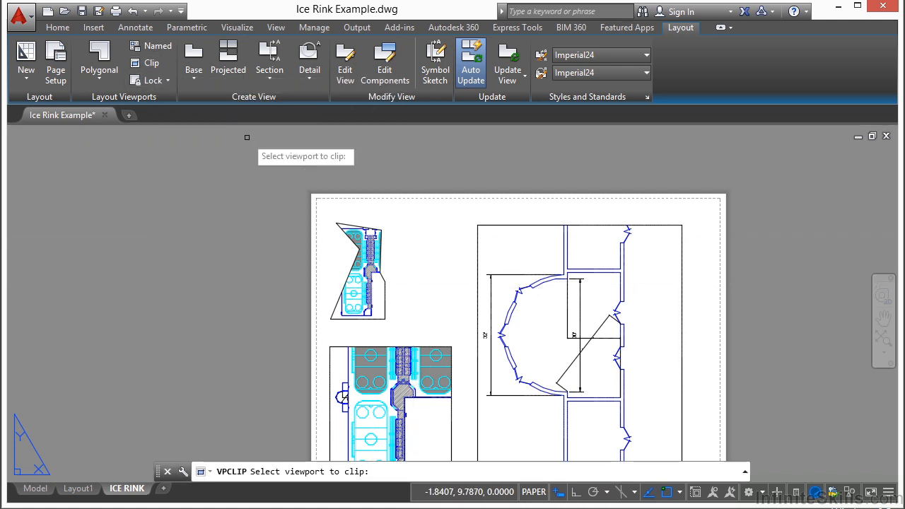
click(513, 224)
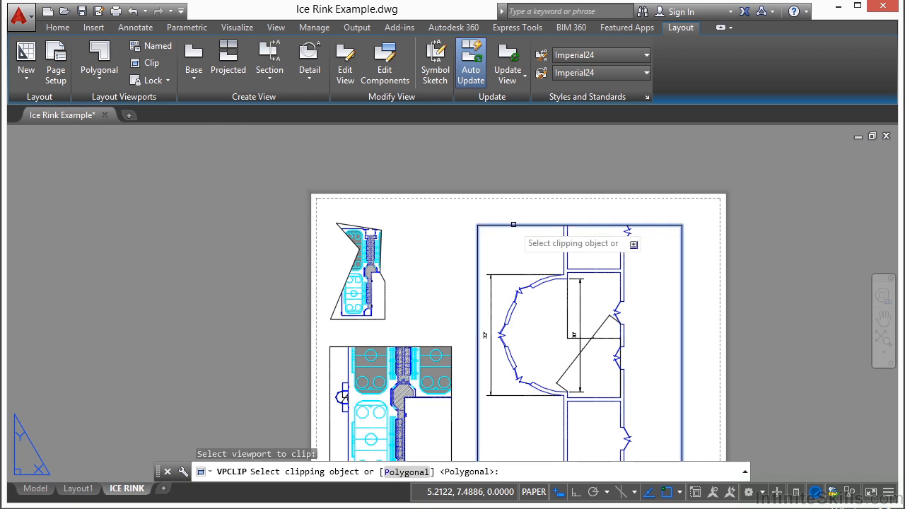
key(Return)
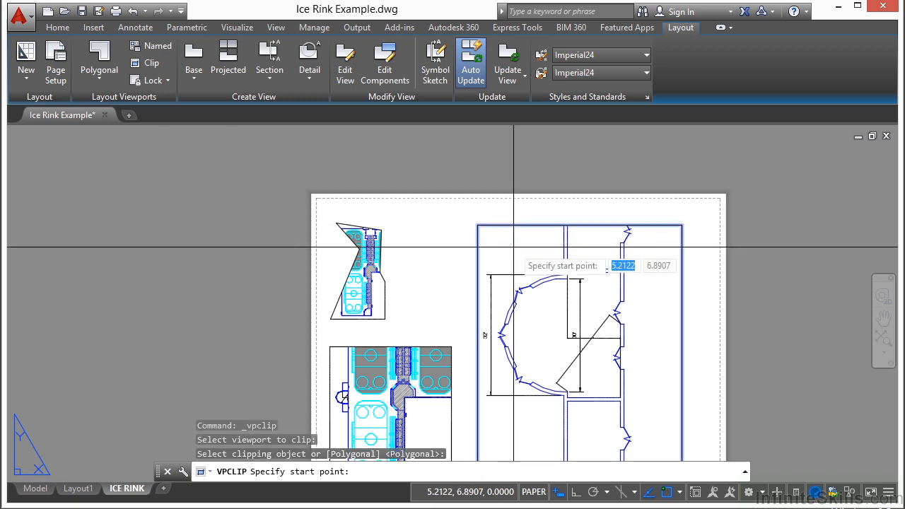
middle_drag(508, 251, 448, 190)
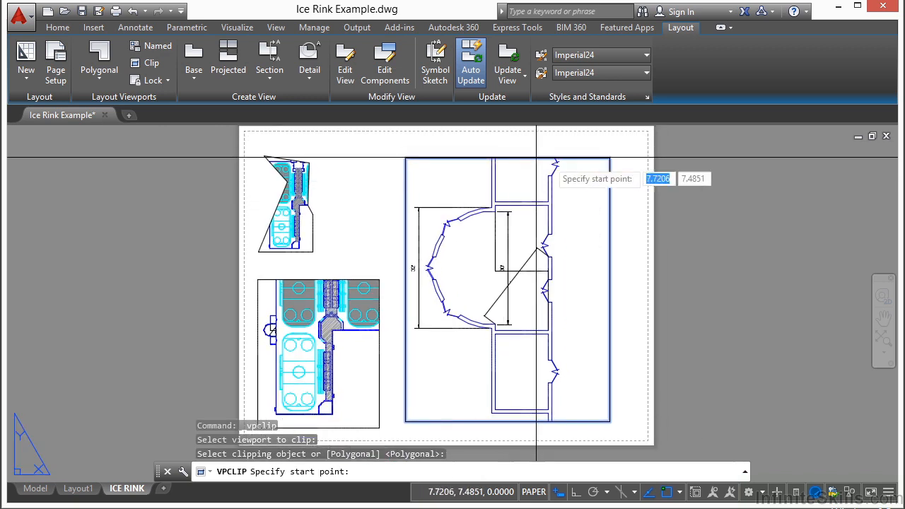
click(610, 421)
click(506, 420)
click(452, 368)
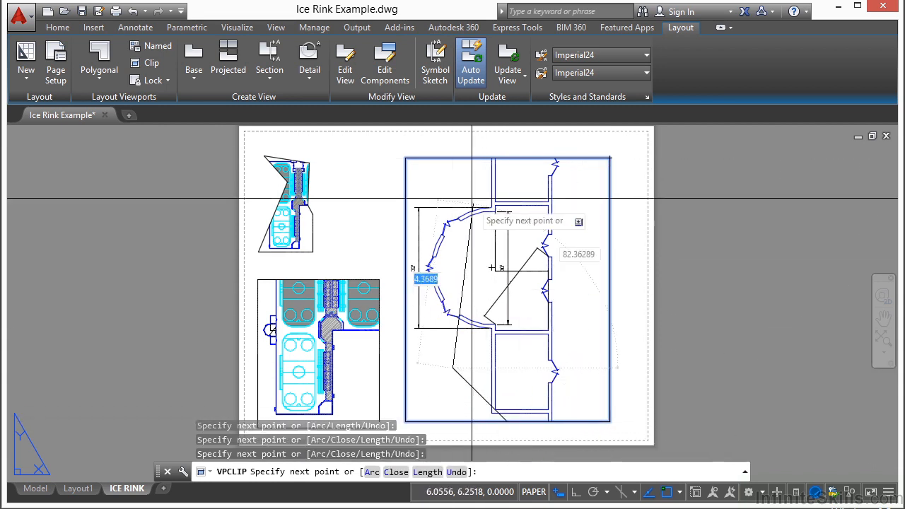
click(463, 172)
key(Return)
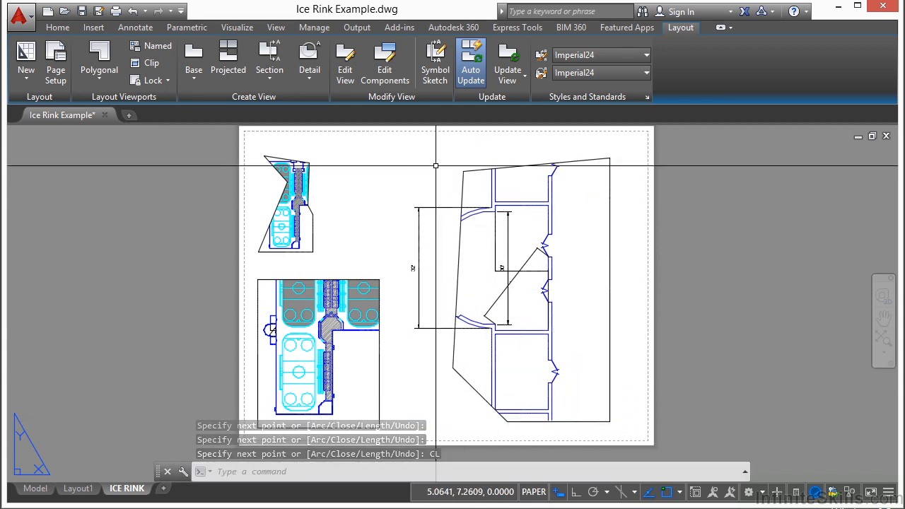
Stretch the two southwest vertices of the clipped entrance viewport to reshape its lower border, and clear the selection
click(474, 388)
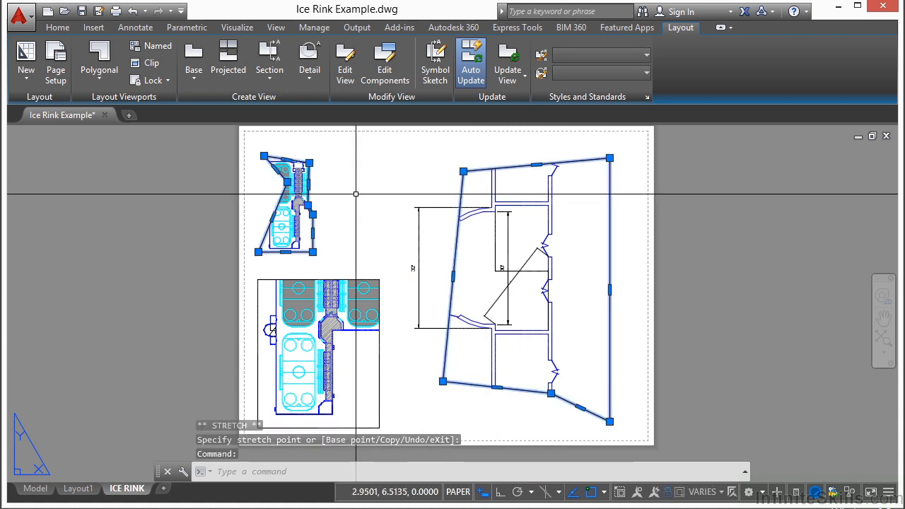
key(Escape)
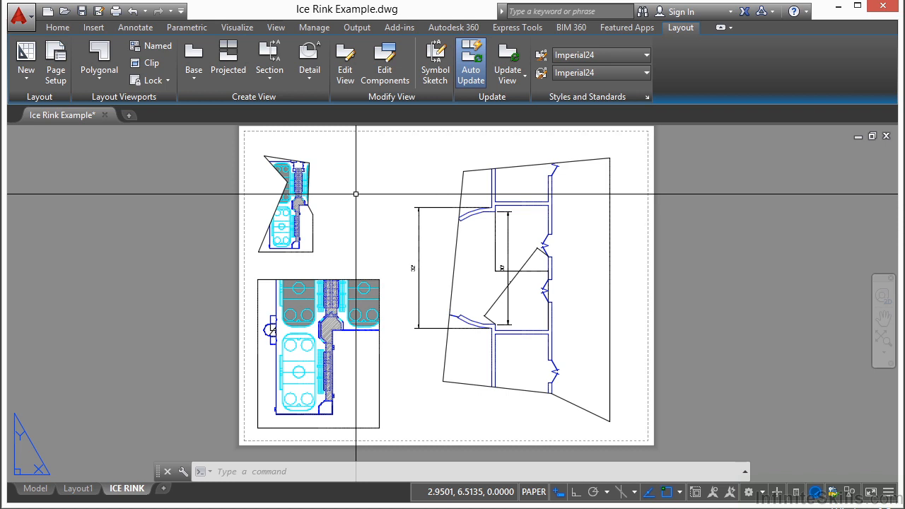
Freeze the Ice_Rink layer only in the small irregular viewport by picking its rink geometry, and return to paper space
double_click(297, 216)
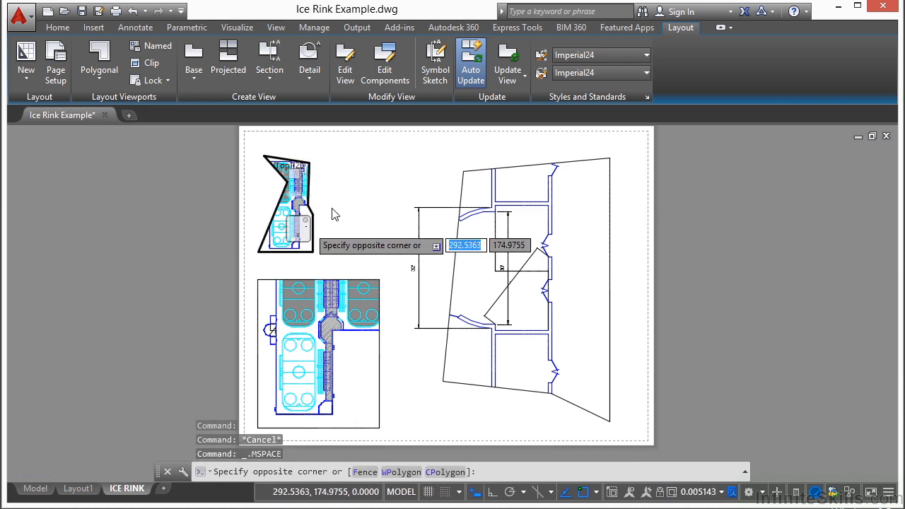
click(57, 27)
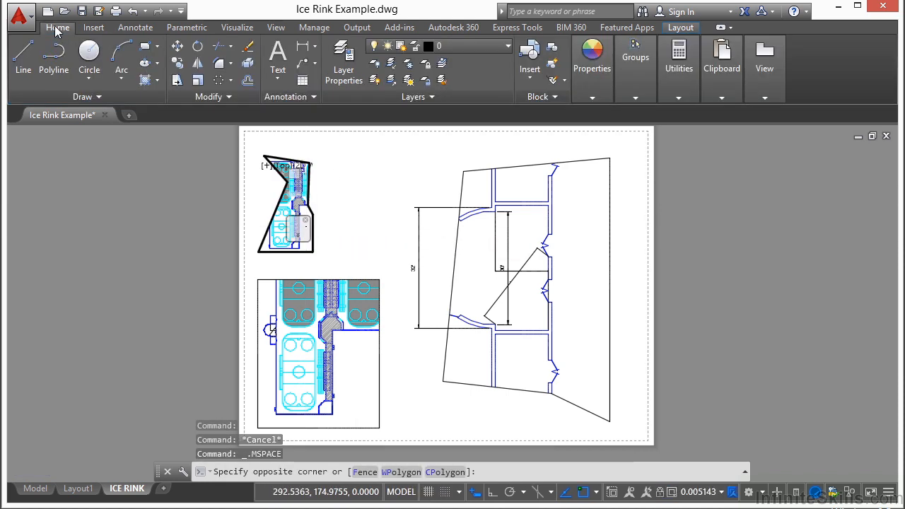
click(410, 63)
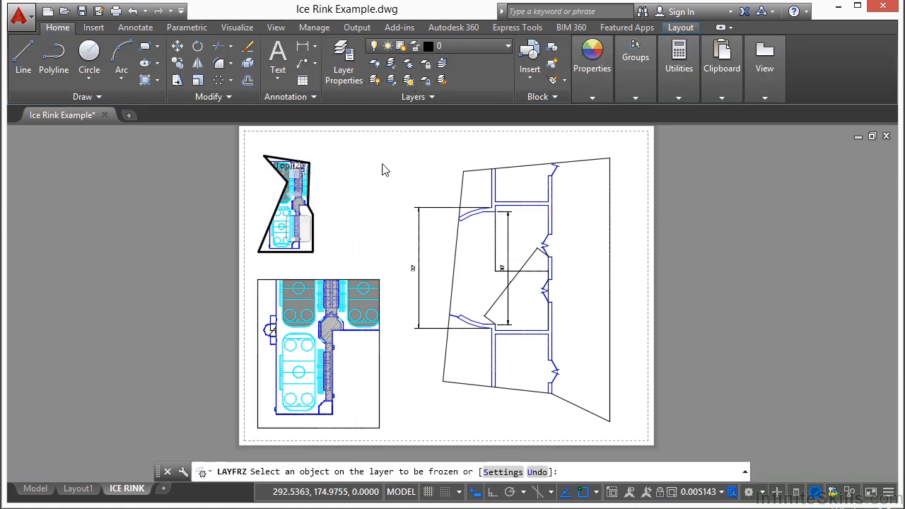
click(278, 230)
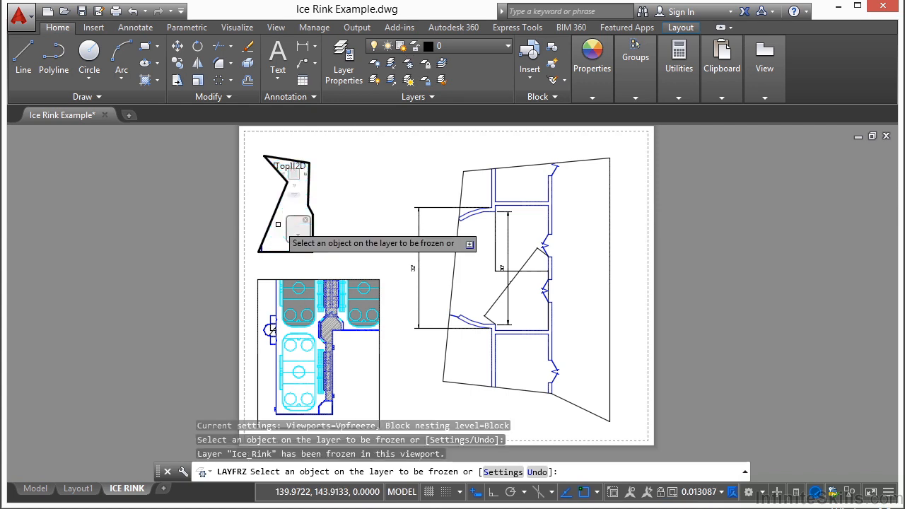
key(Return)
double_click(331, 242)
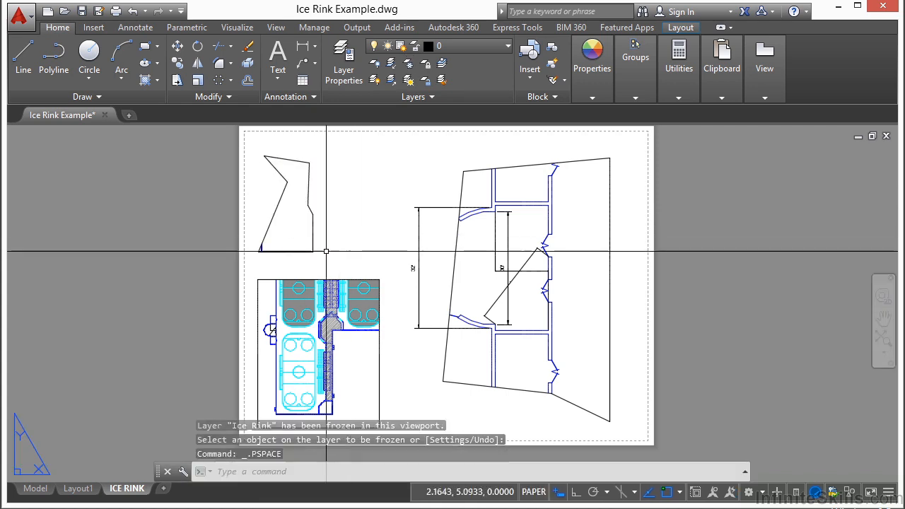